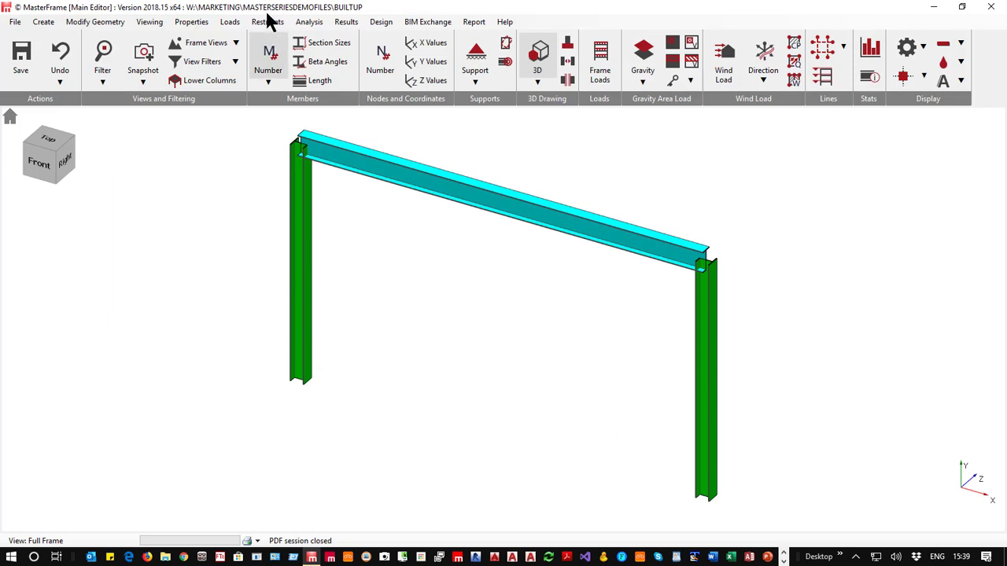
- Label members with section sizes and open the top beam's Section Size in the Member Property Editor
left_click(329, 46)
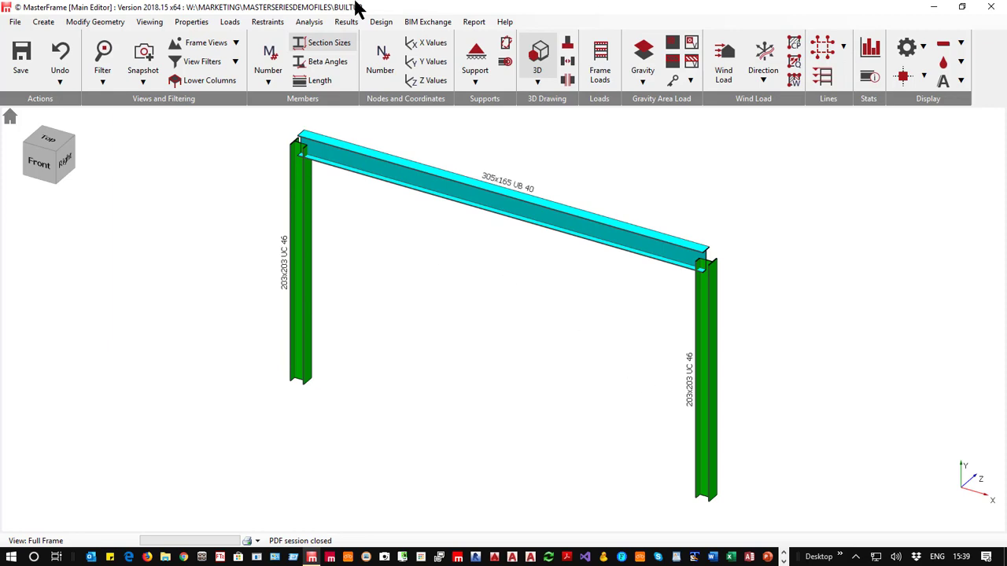
left_click(192, 22)
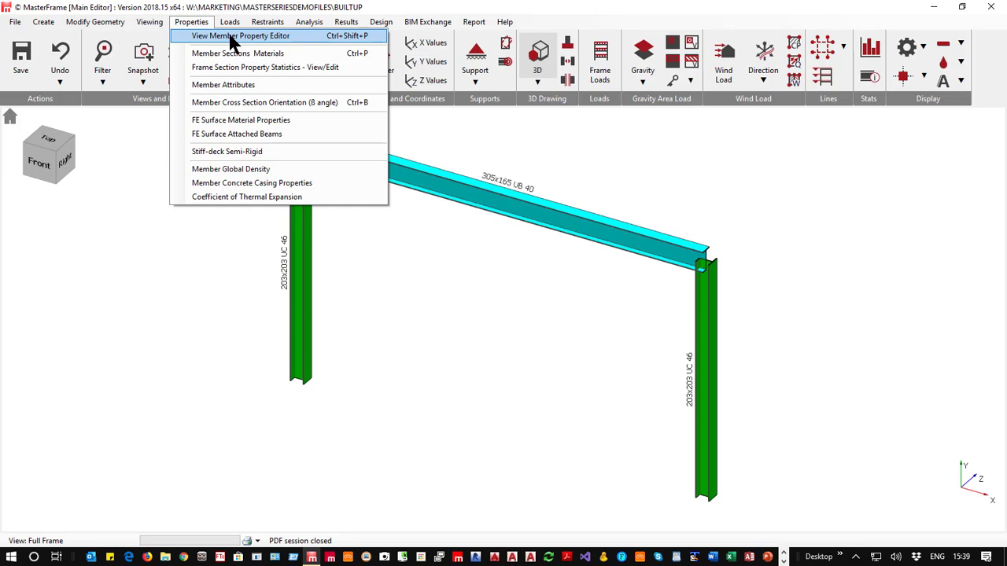
left_click(231, 37)
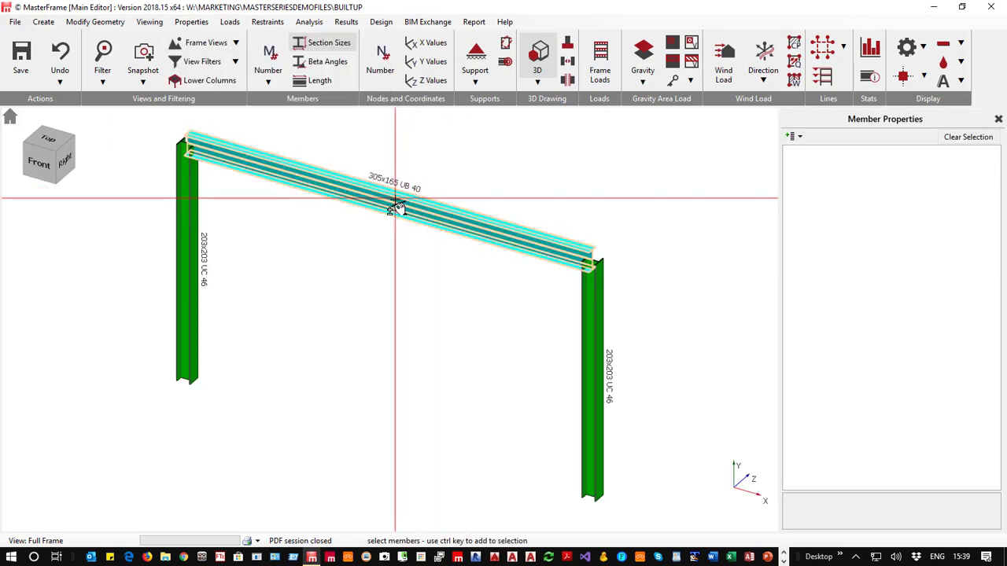
left_click(396, 203)
left_click(843, 218)
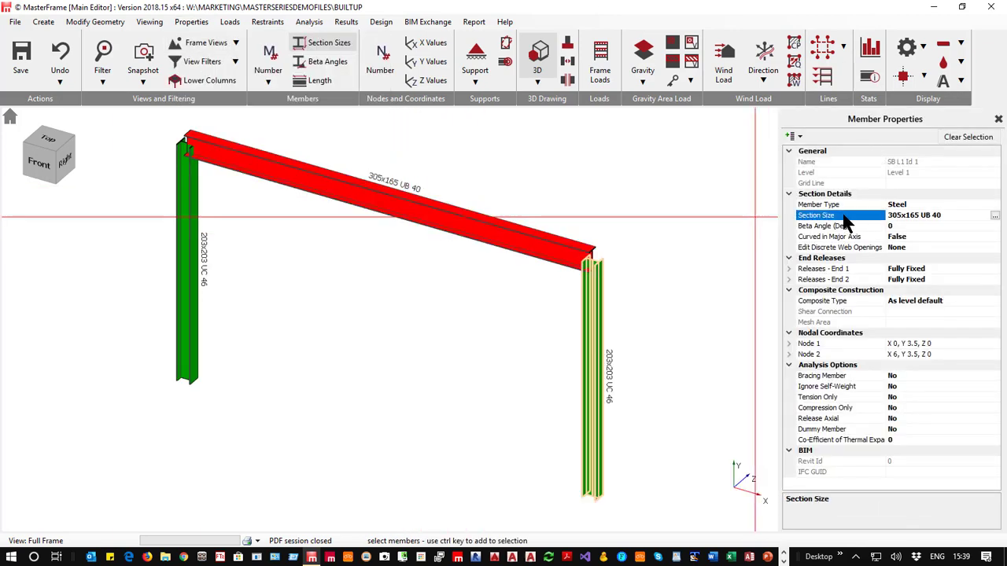
- Set the beam's steel section type to BuiltUp & ASB
left_click(995, 216)
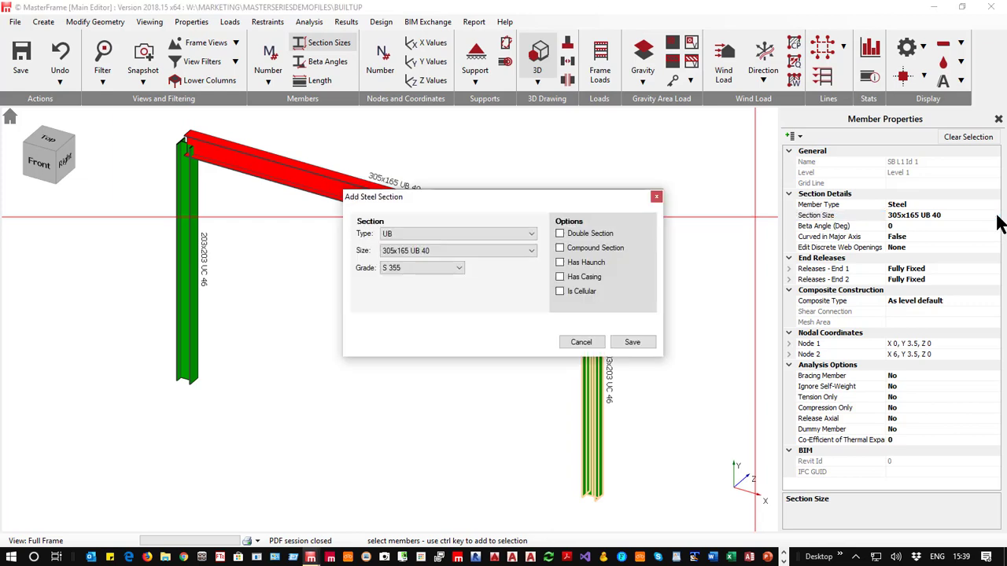
left_click(427, 233)
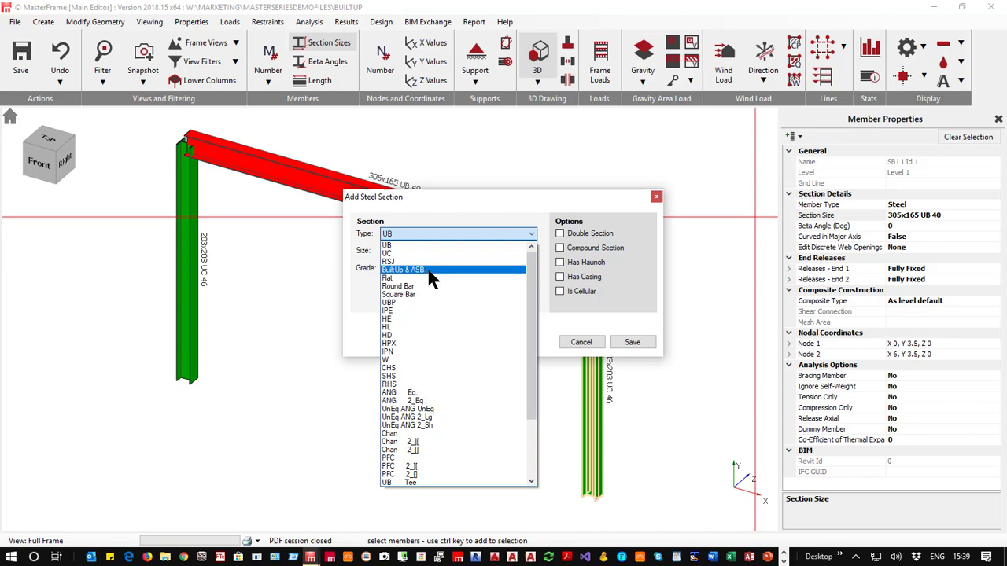
left_click(431, 271)
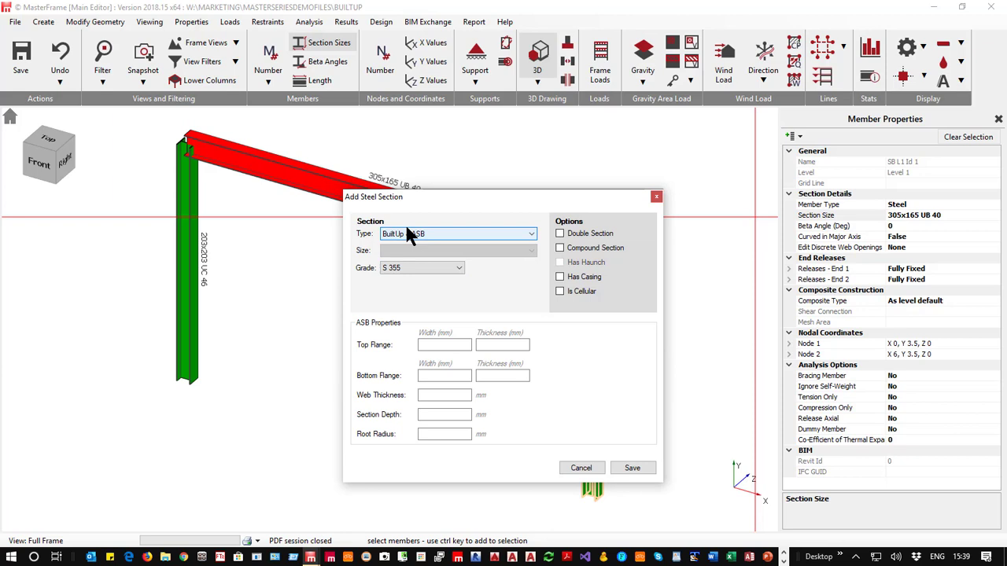
- Enter a 200x15 top flange, 300x15 bottom flange, 10 mm web and 500 mm depth, then save
left_click(433, 344)
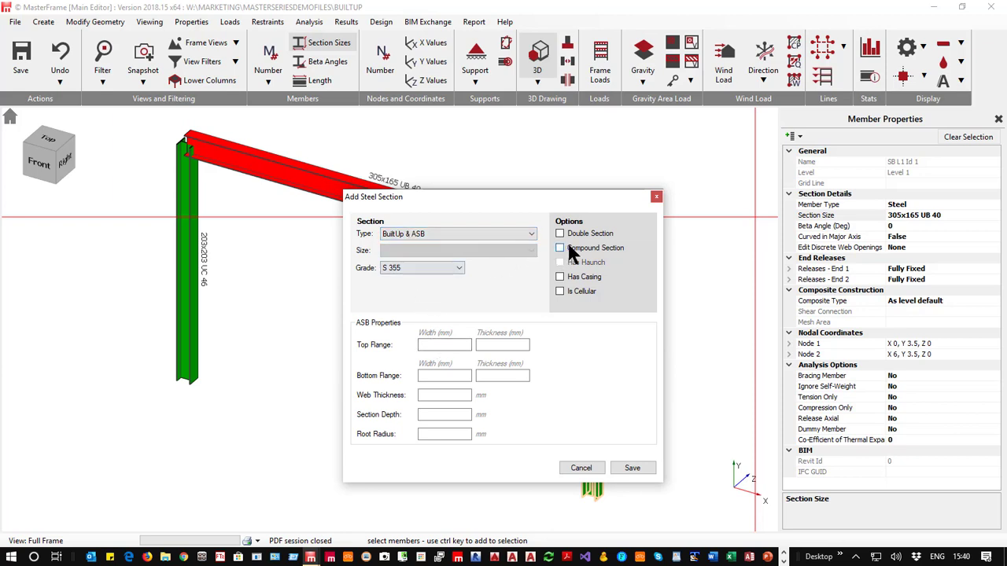
left_click(448, 344)
left_click(438, 377)
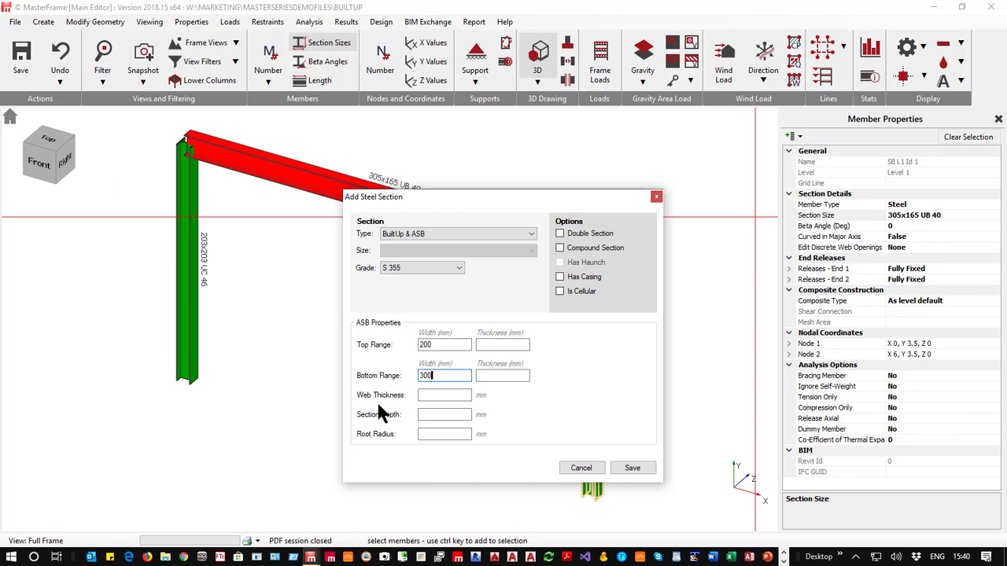
left_click(431, 395)
type("10")
left_click(501, 347)
left_click(507, 375)
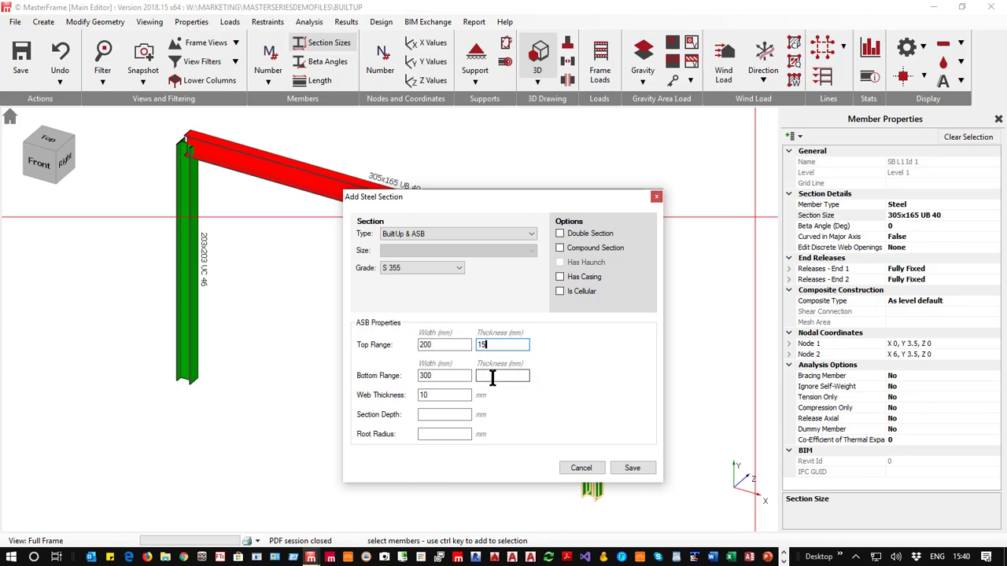
type("15")
left_click(441, 416)
left_click(443, 436)
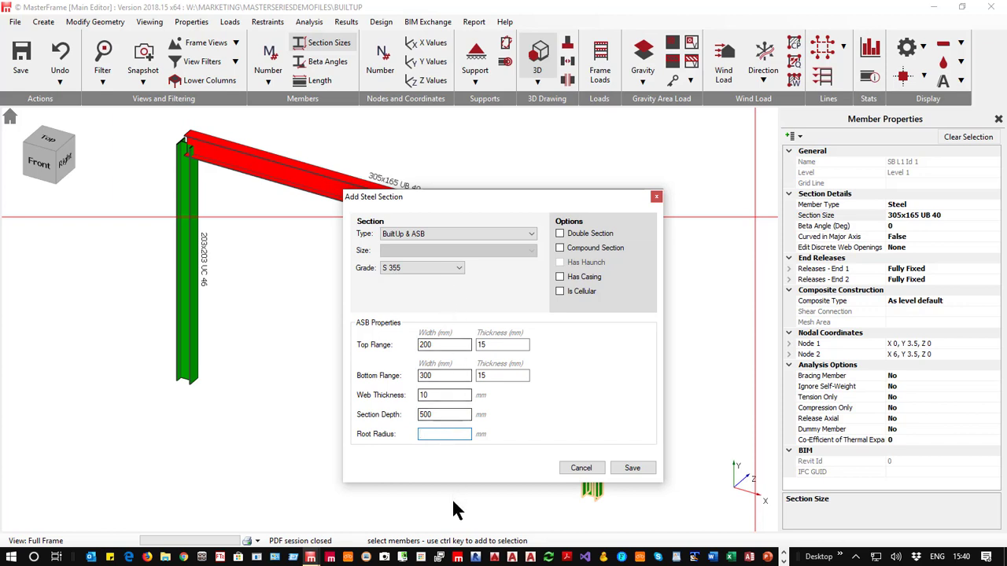
left_click(633, 469)
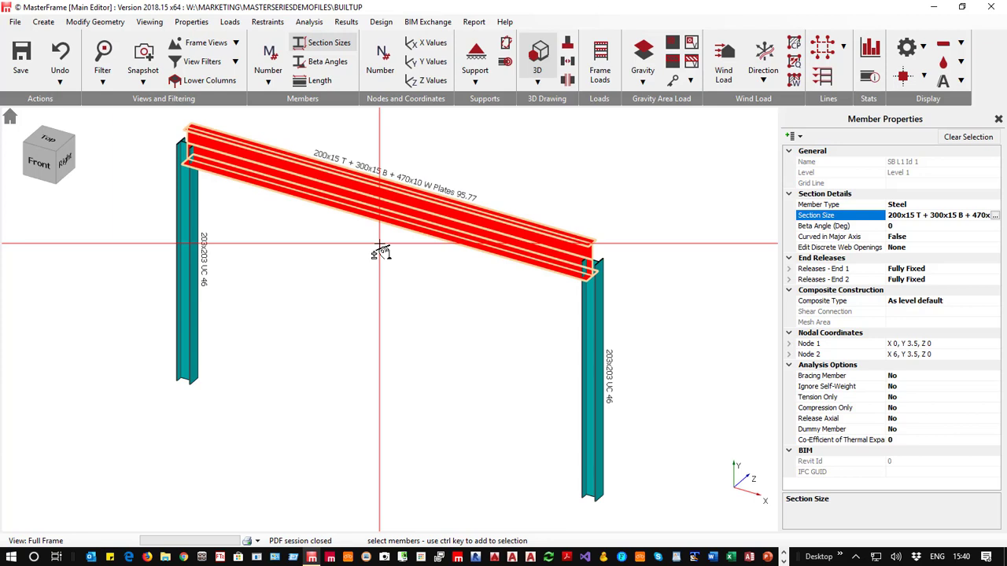
- Open the Properties menu
left_click(196, 26)
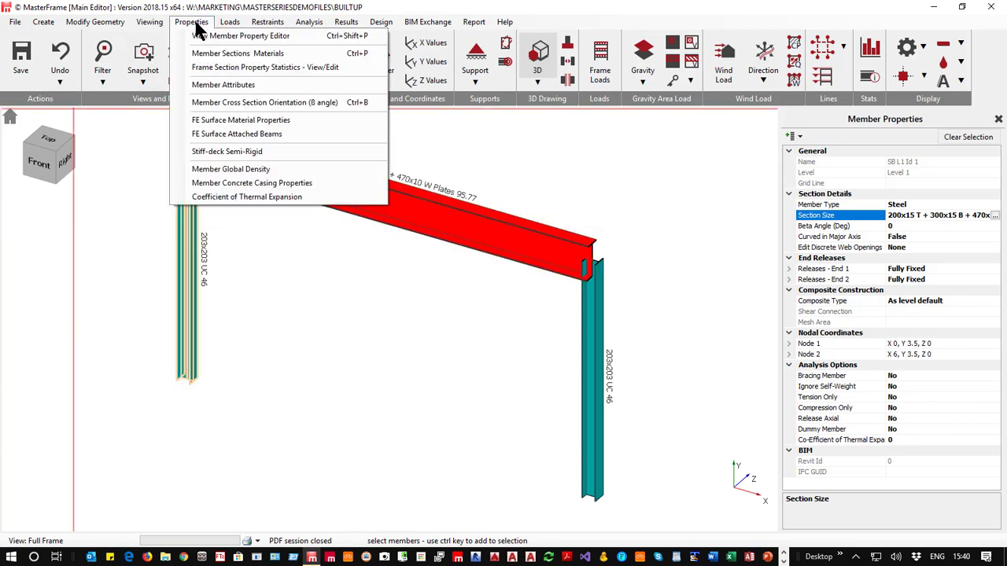
- Open Member Sections Materials in Edit Global mode and pick the column section group
left_click(233, 55)
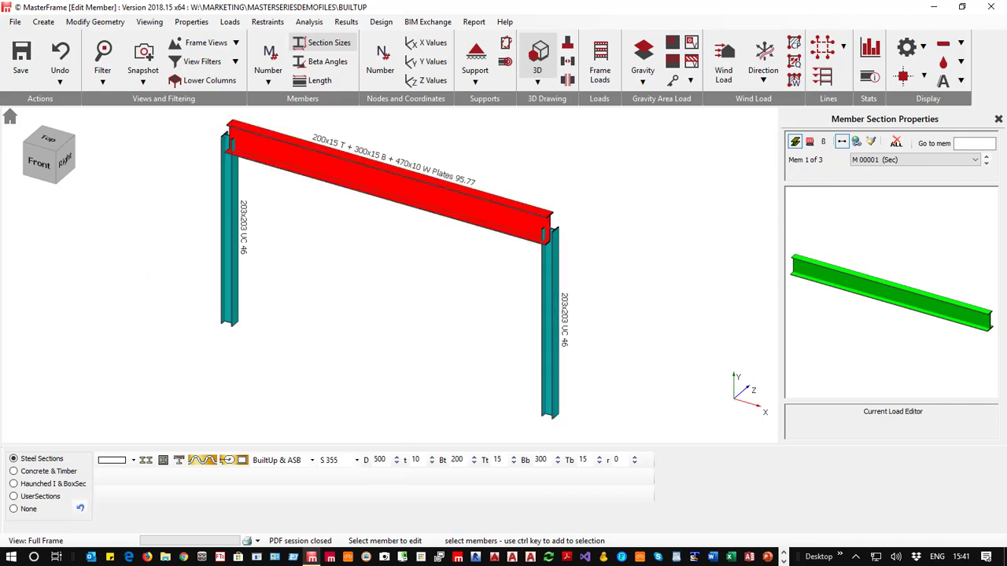
left_click(856, 141)
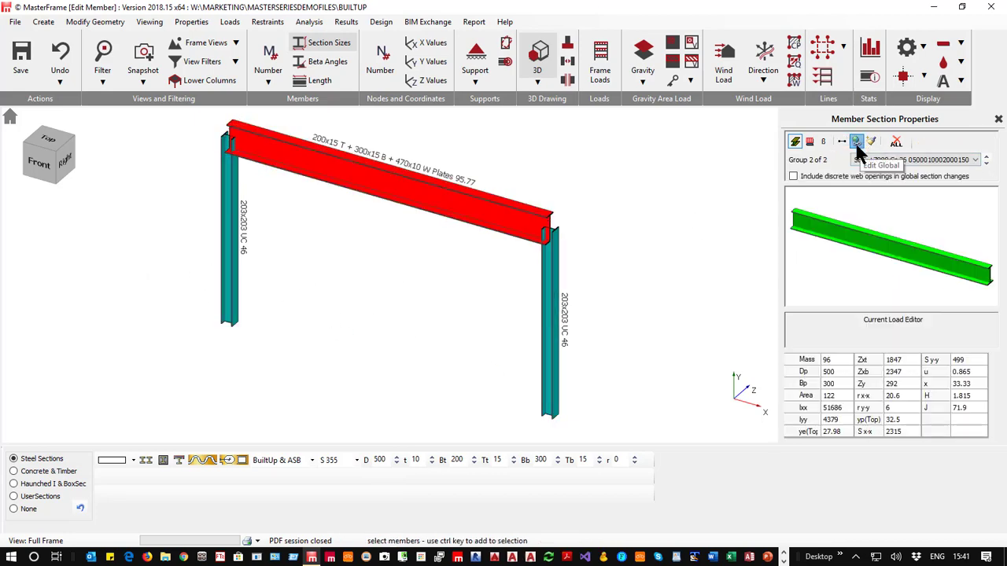
left_click(234, 268)
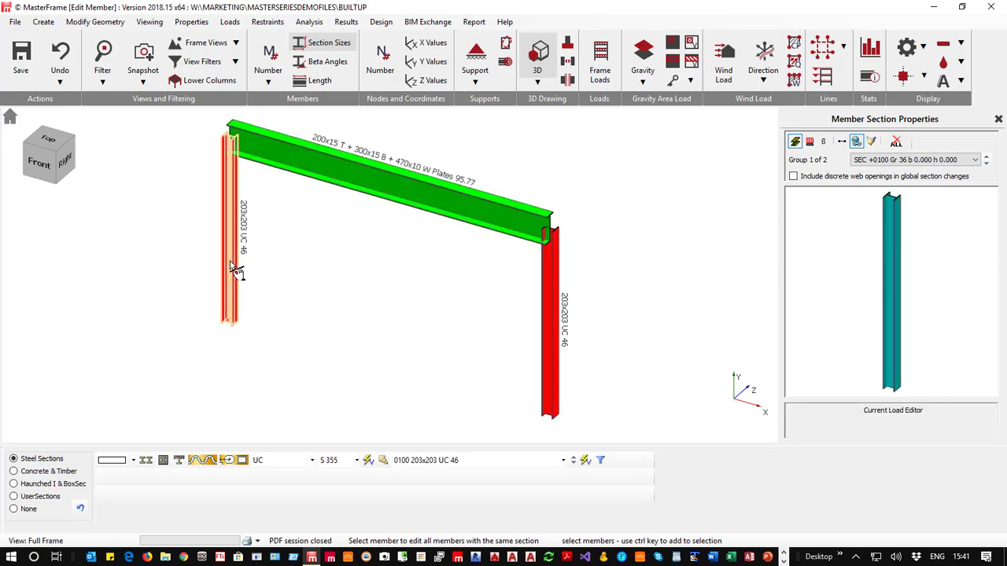
- Refresh the section size labels, turn off 3D member drawing, and list the column section types
left_click(330, 42)
left_click(325, 44)
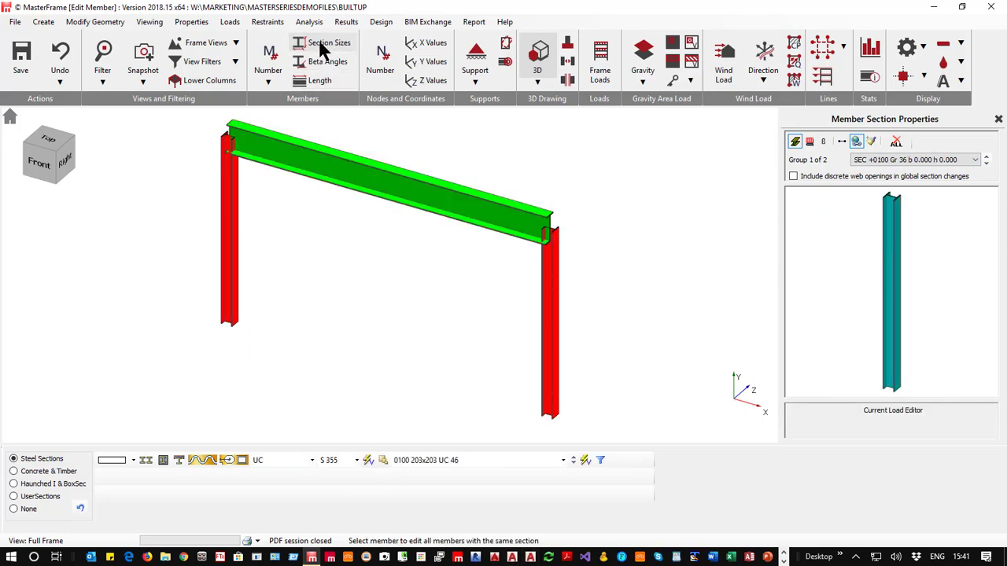
left_click(540, 59)
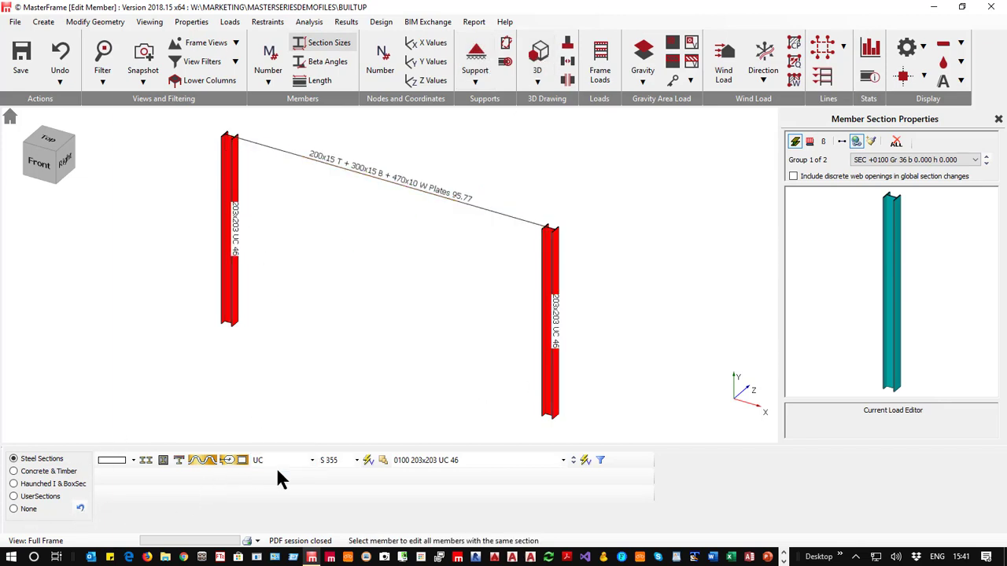
left_click(312, 460)
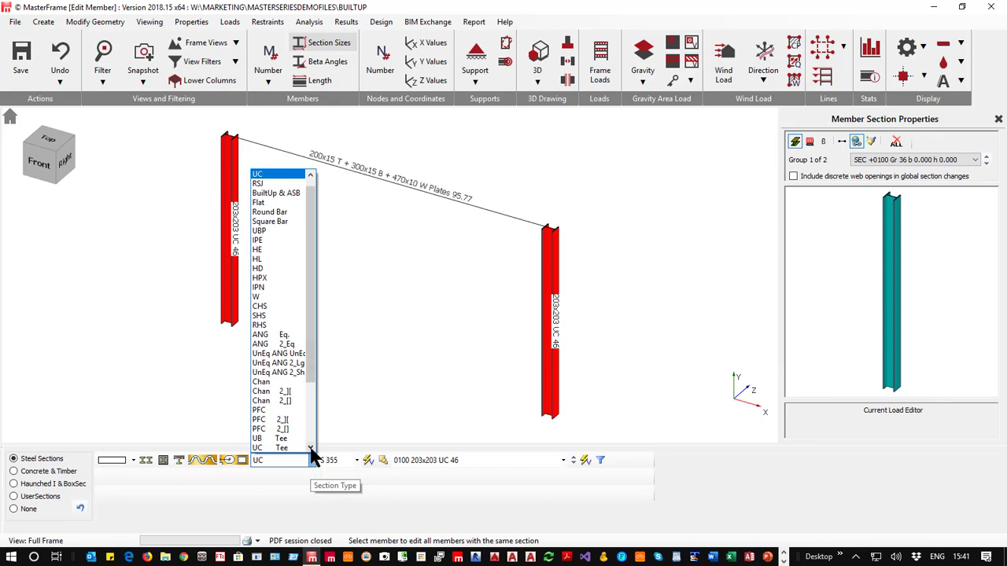
- Make the section BuiltUp & ASB with D 200 and Bb 200, then select the beam in member mode
left_click(287, 193)
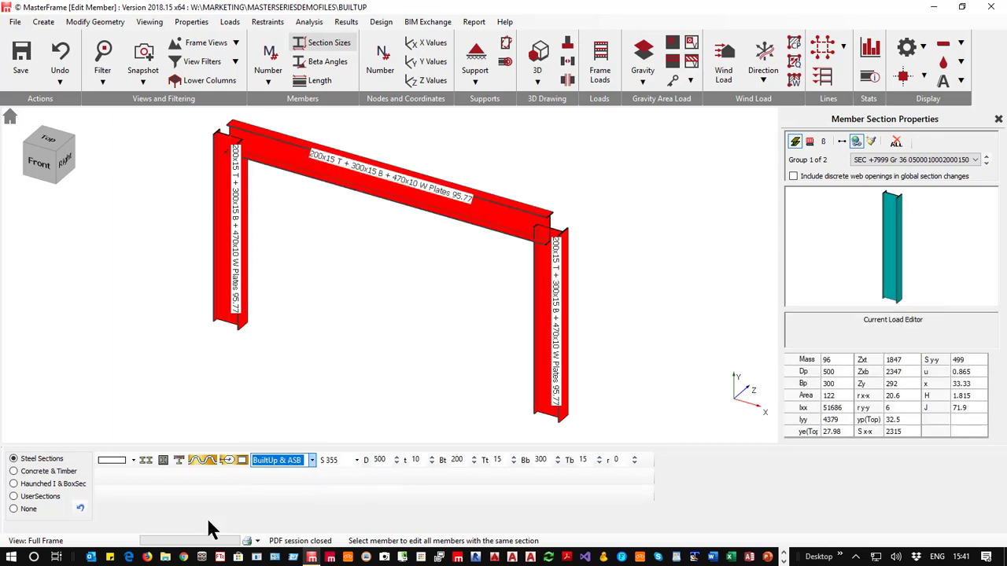
left_click(379, 460)
key("BackSpace")
type("2")
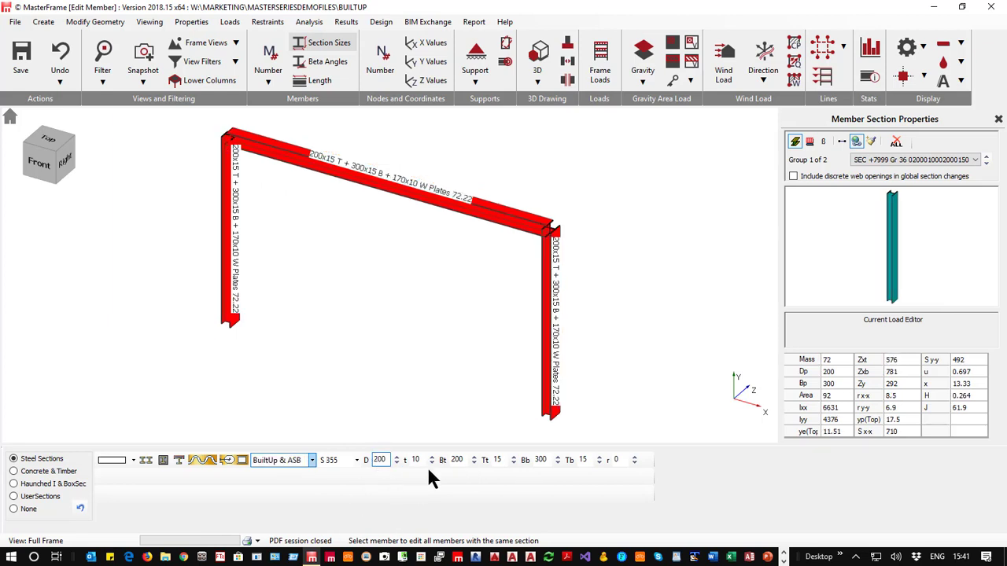
left_click(537, 460)
type("2")
key("Delete")
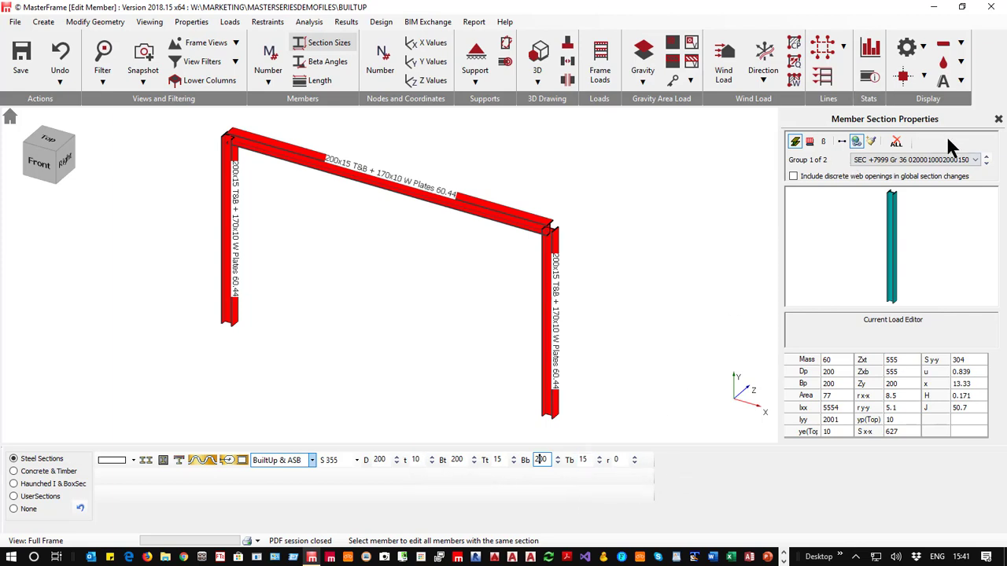
left_click(843, 142)
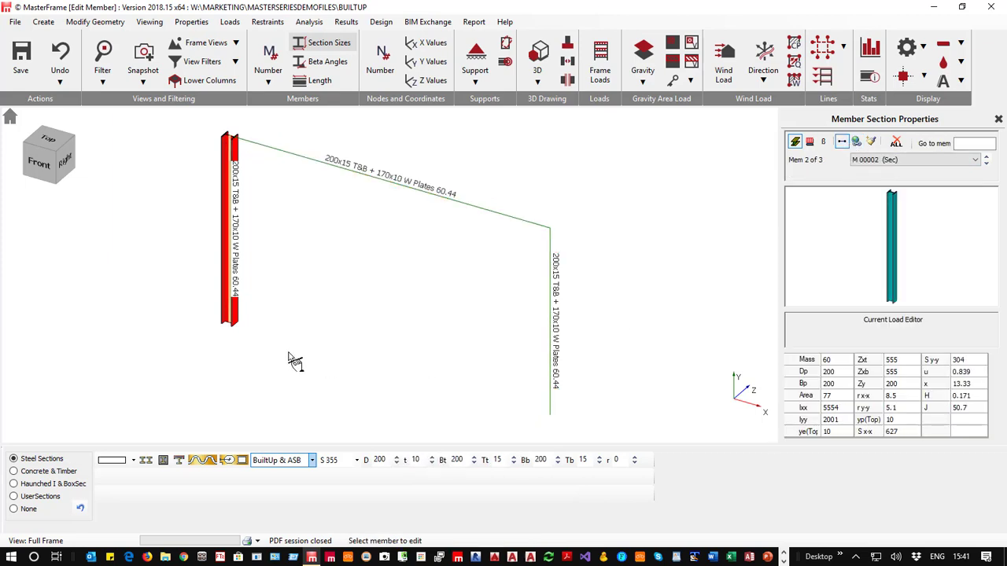
left_click(361, 175)
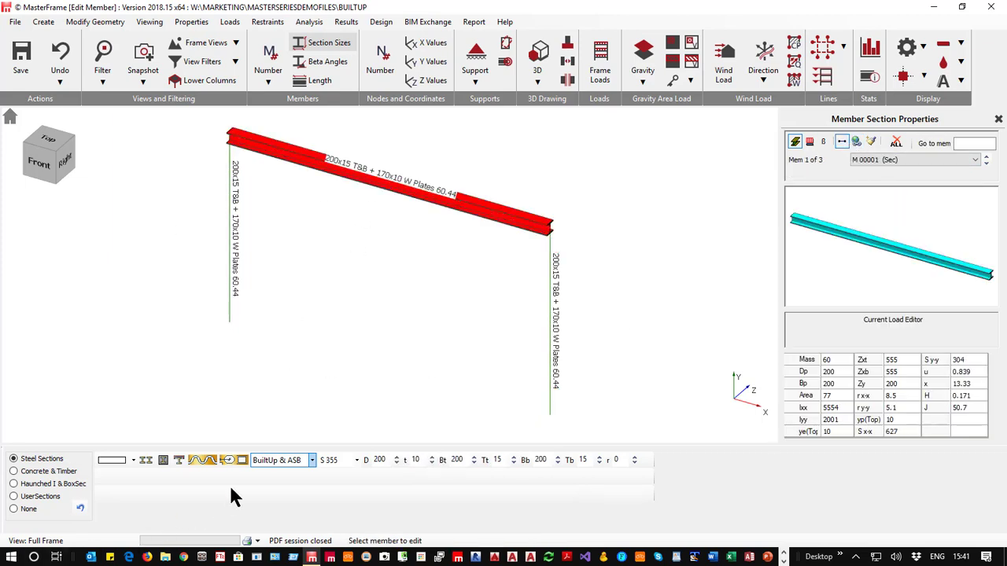
- In front view, preview cellular web openings on the beam, then turn cellular off
left_click(39, 163)
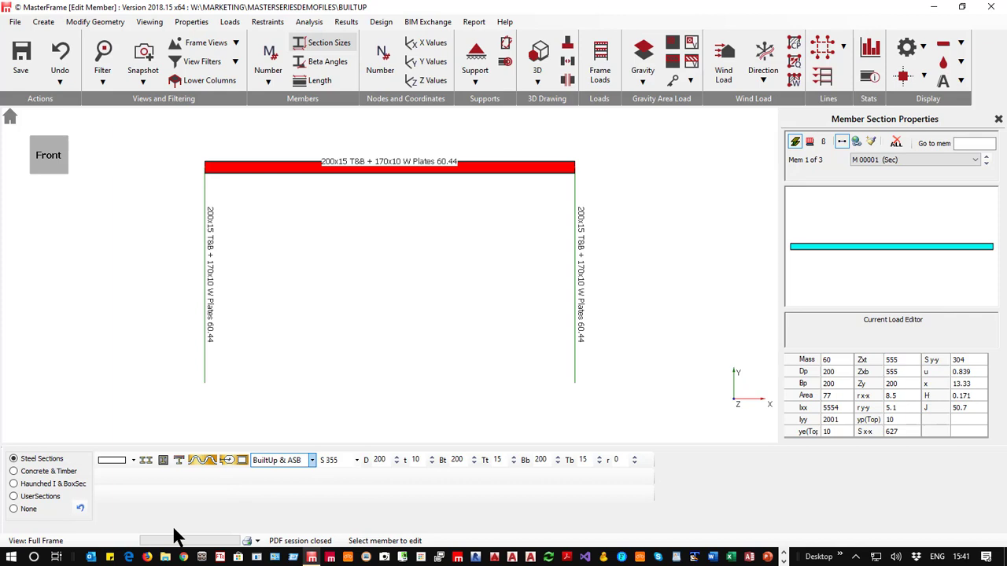
left_click(203, 462)
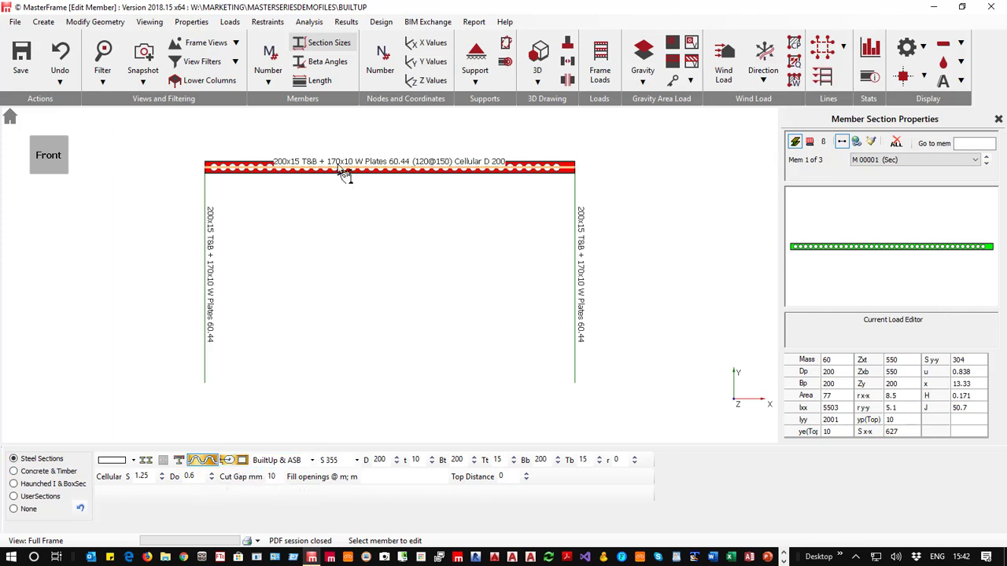
left_click(198, 461)
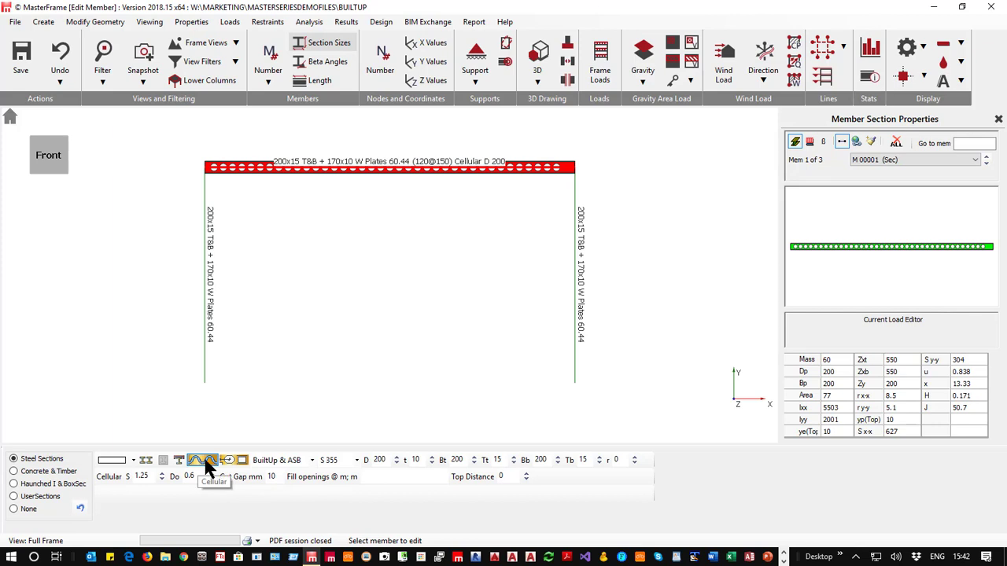
- Add a circular 75 mm diameter web opening to the top beam at 1 m distance to centre
left_click(228, 461)
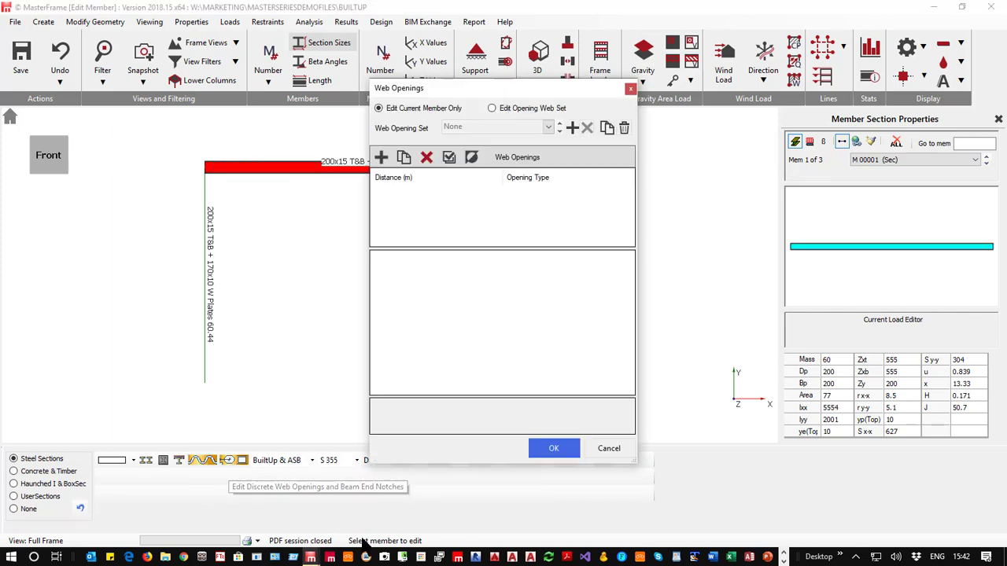
left_click_drag(475, 87, 597, 242)
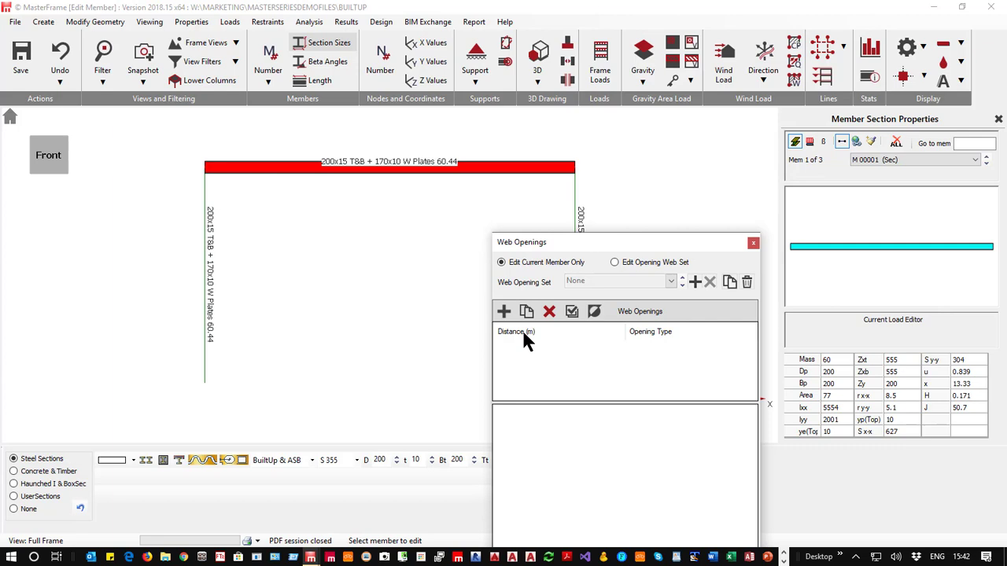
left_click(504, 312)
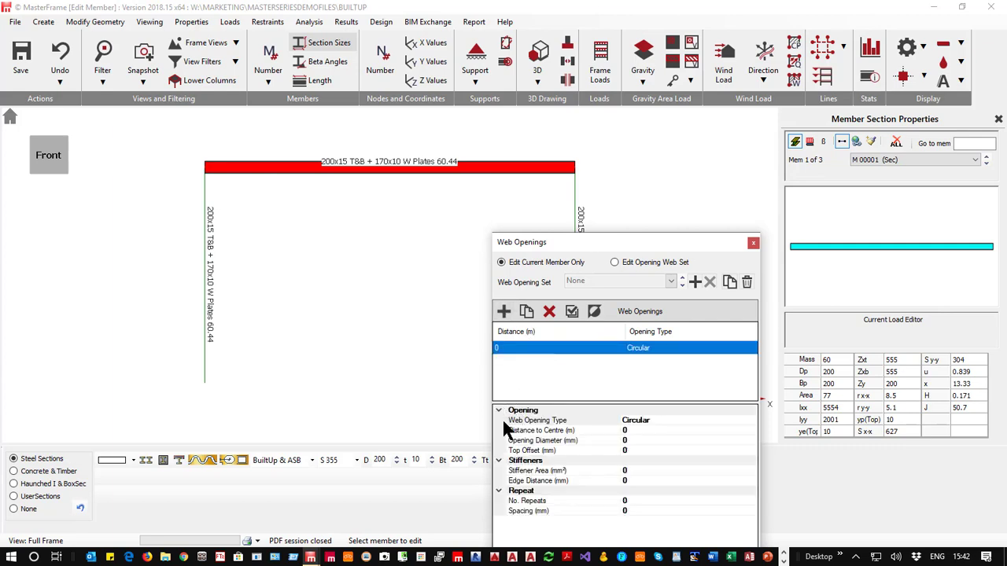
left_click(535, 430)
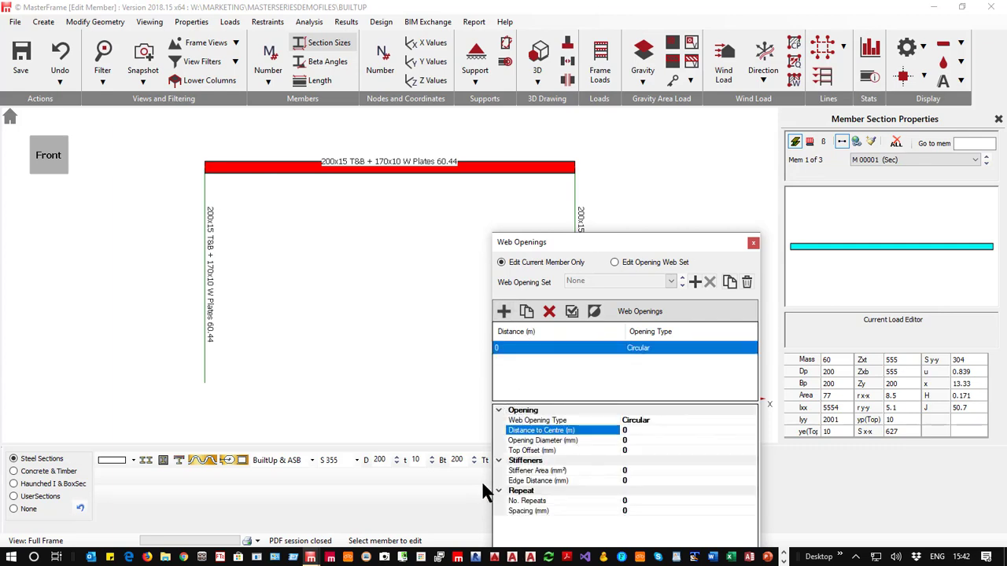
type("1")
left_click(550, 441)
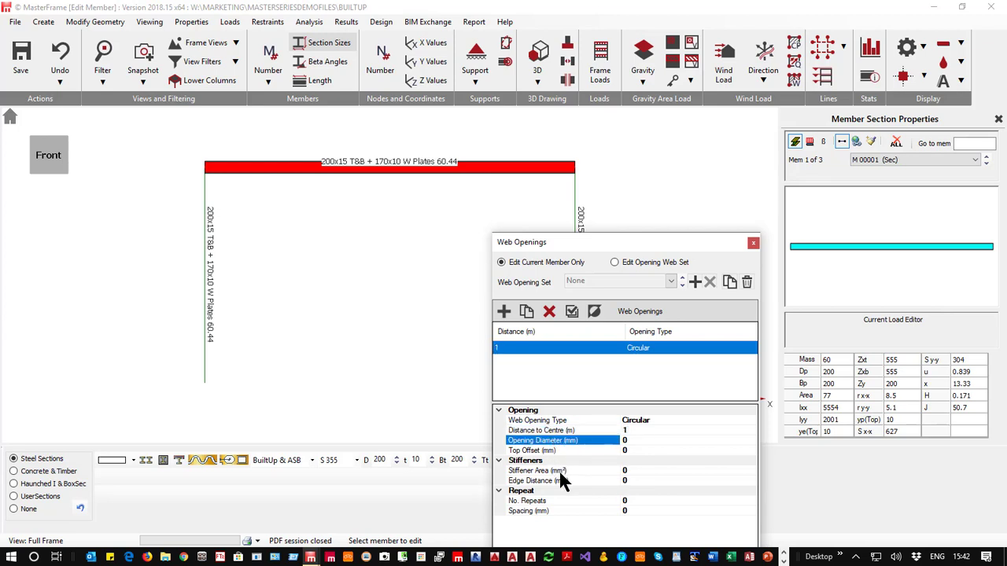
type("75")
left_click(546, 449)
left_click(551, 470)
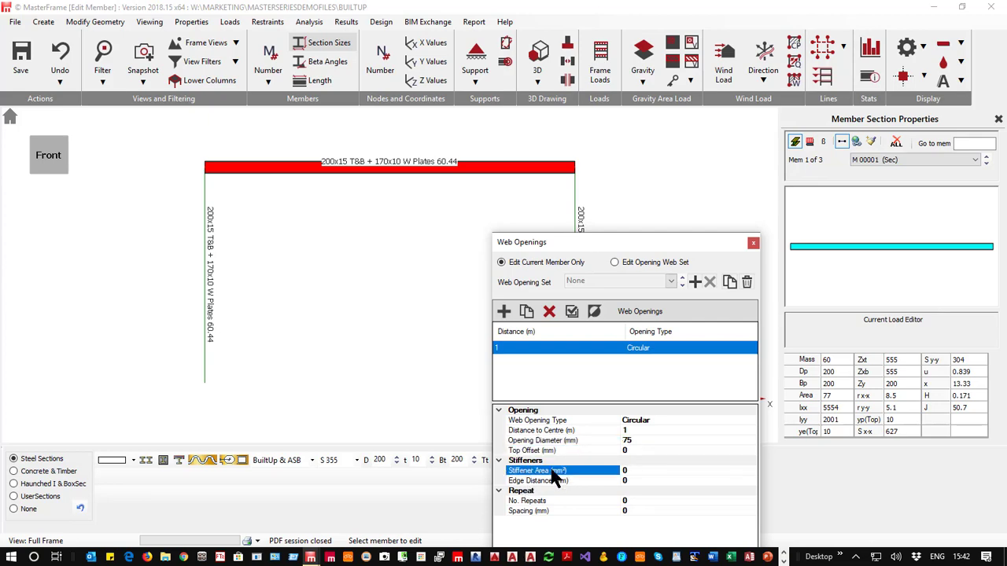
left_click_drag(626, 243, 733, 103)
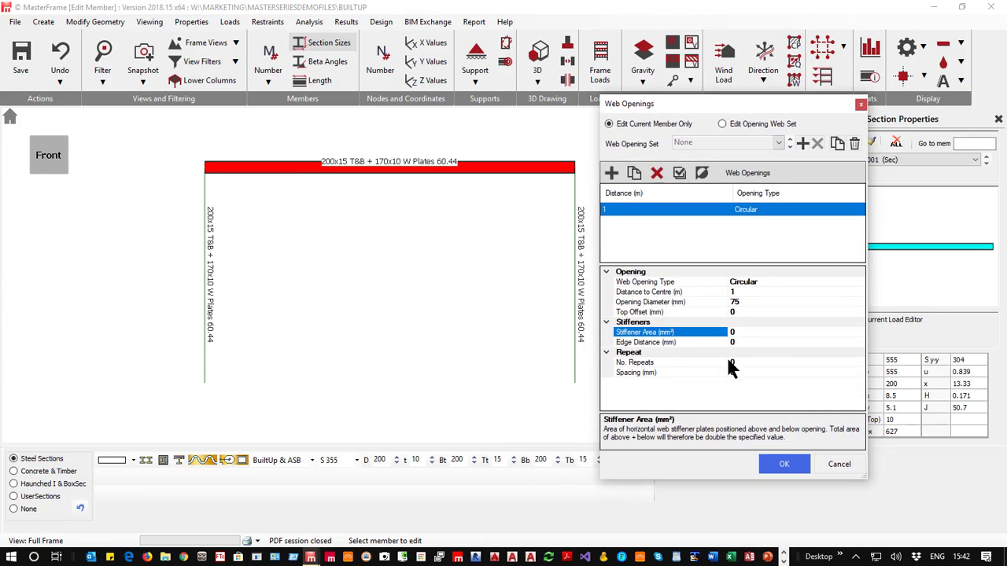
left_click(784, 464)
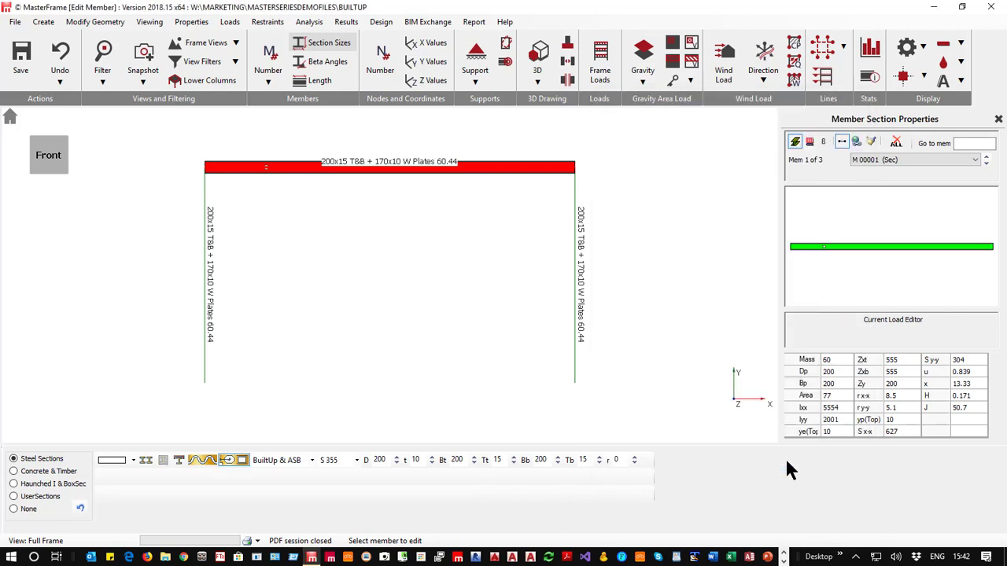
- Set the beam's web opening to 100 mm diameter with 3 repeats at 1000 mm spacing
left_click(265, 168)
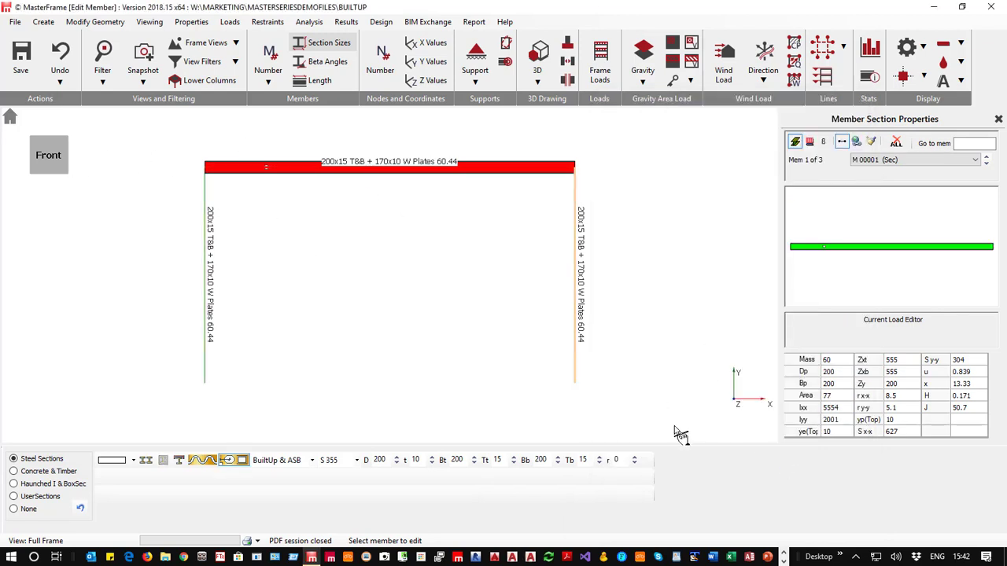
left_click(226, 459)
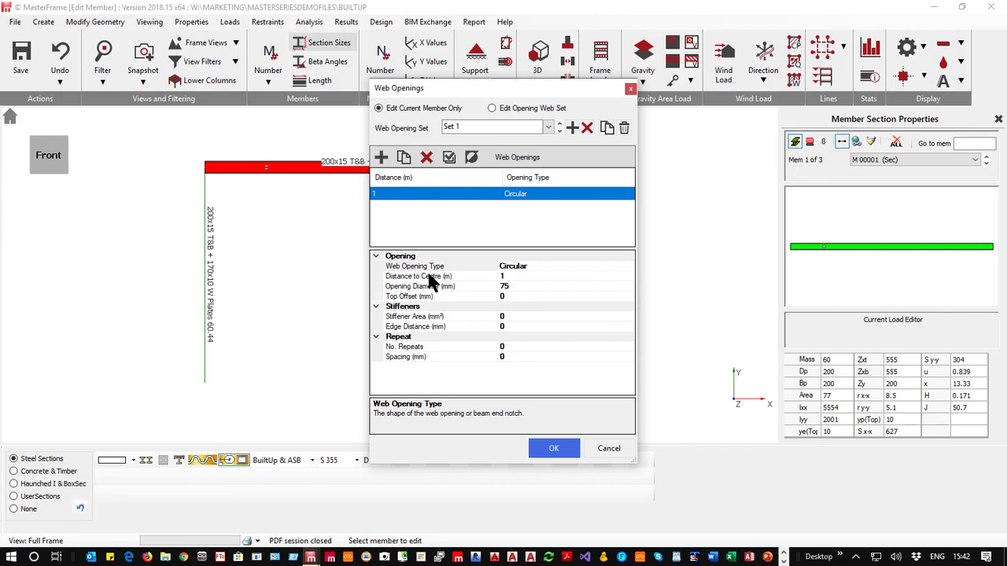
left_click(464, 287)
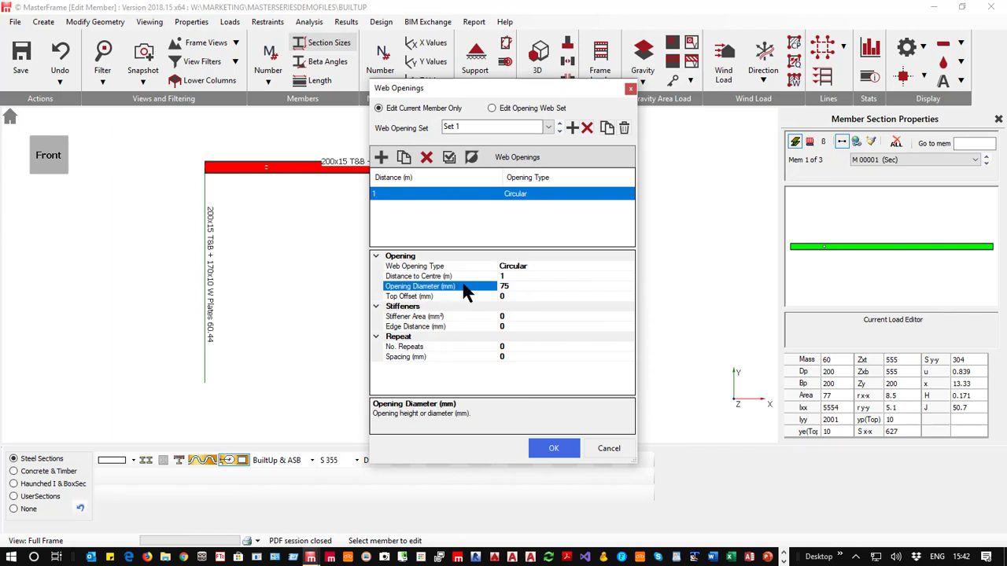
type("100")
left_click(413, 340)
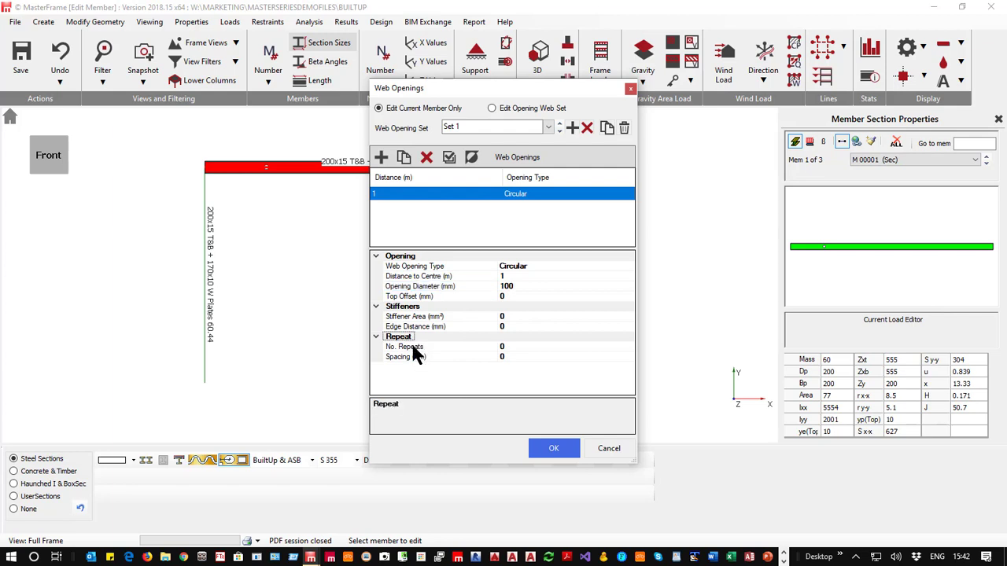
left_click(412, 347)
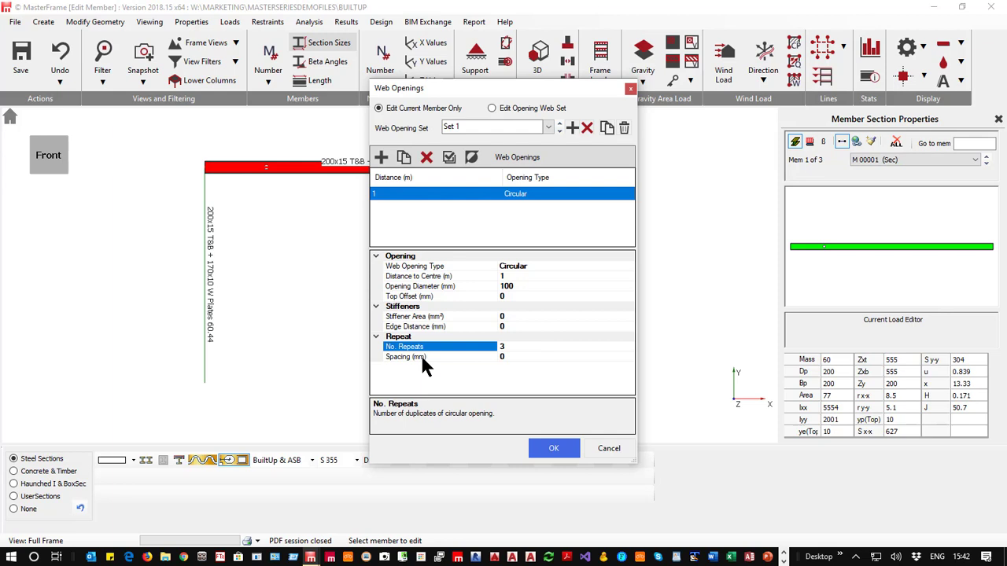
left_click(421, 355)
type("1000")
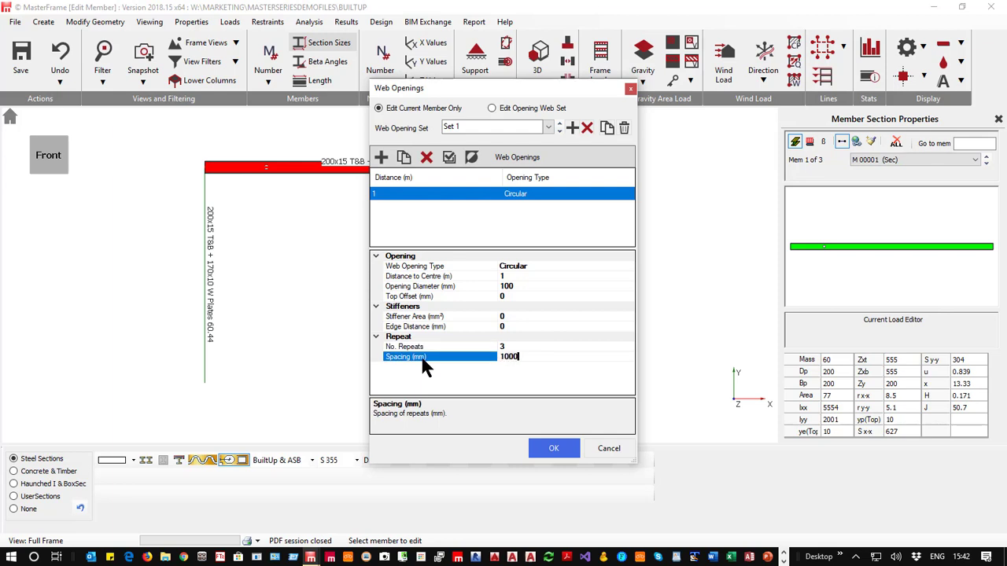
left_click(555, 450)
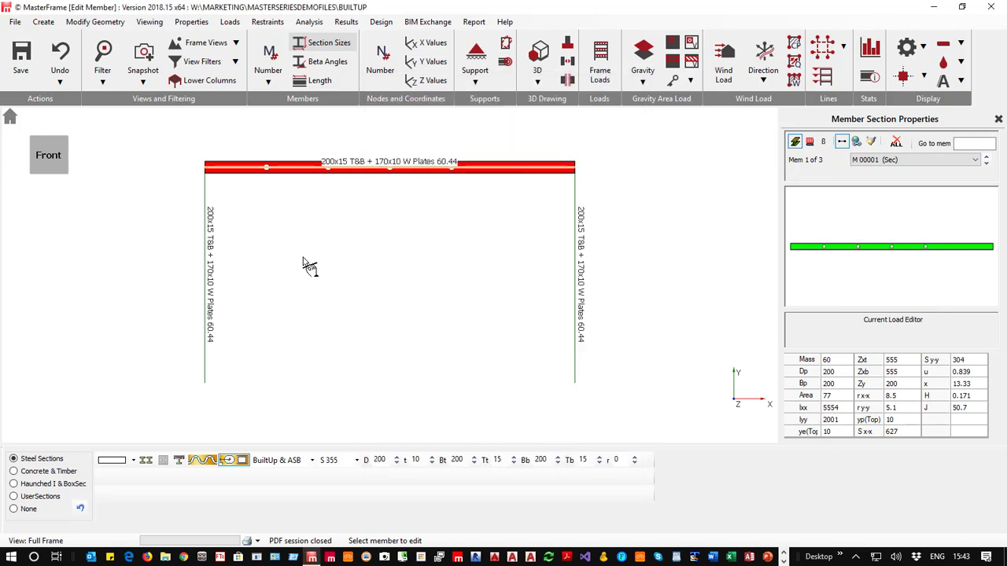
- Change the beam's web opening repeats to 4
left_click(241, 461)
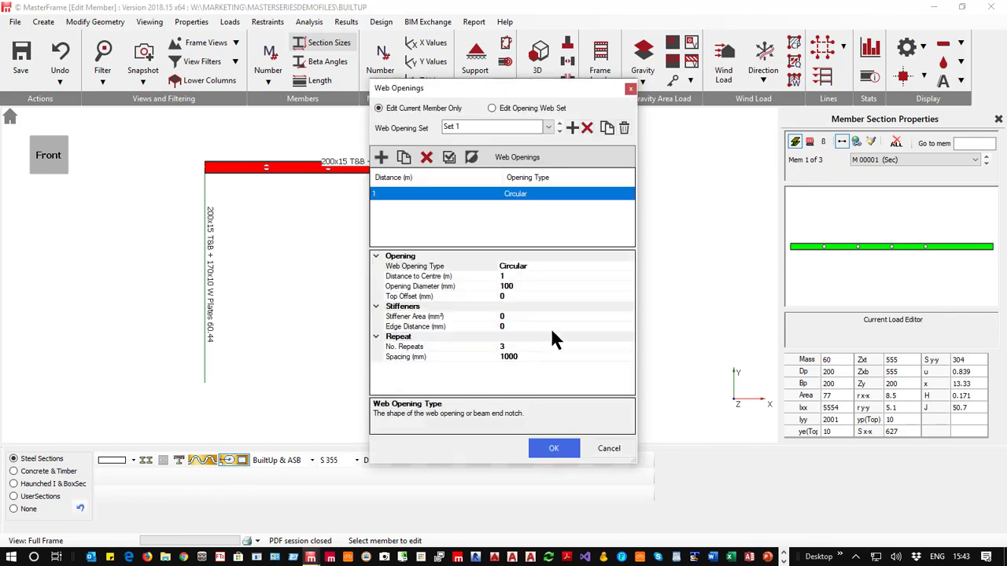
left_click(512, 347)
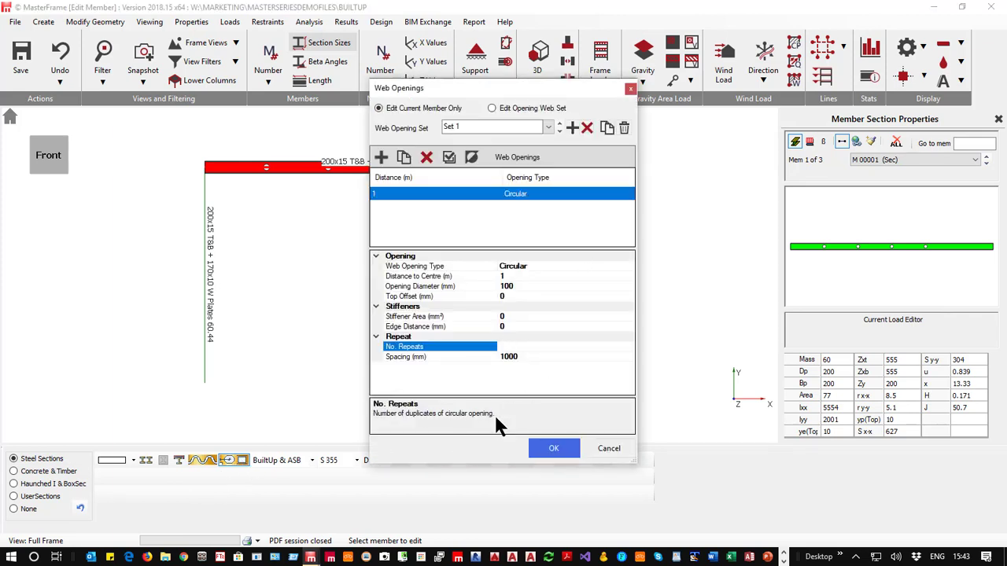
type("4")
left_click(554, 448)
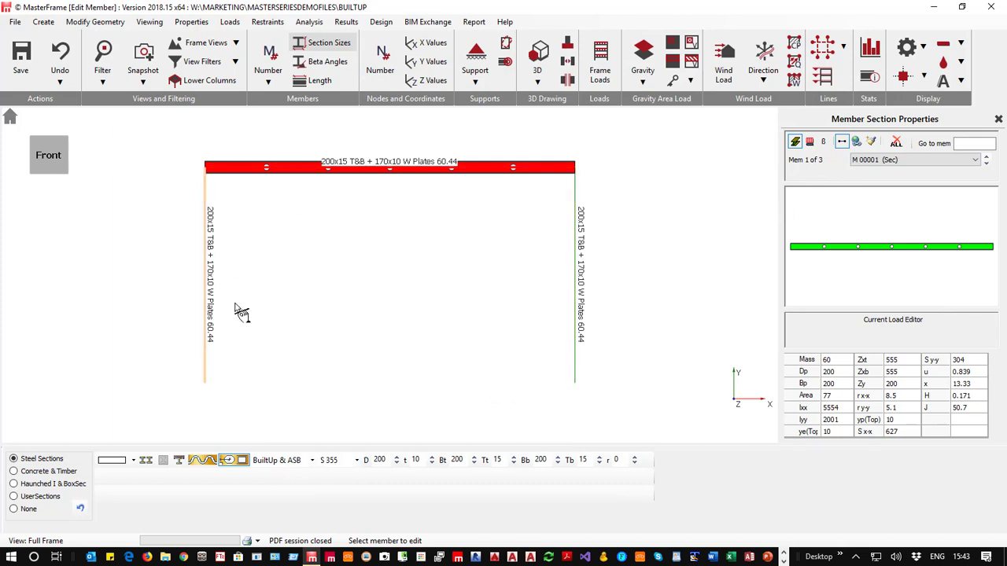
- Add a new Elongated web opening to the left column
left_click(207, 305)
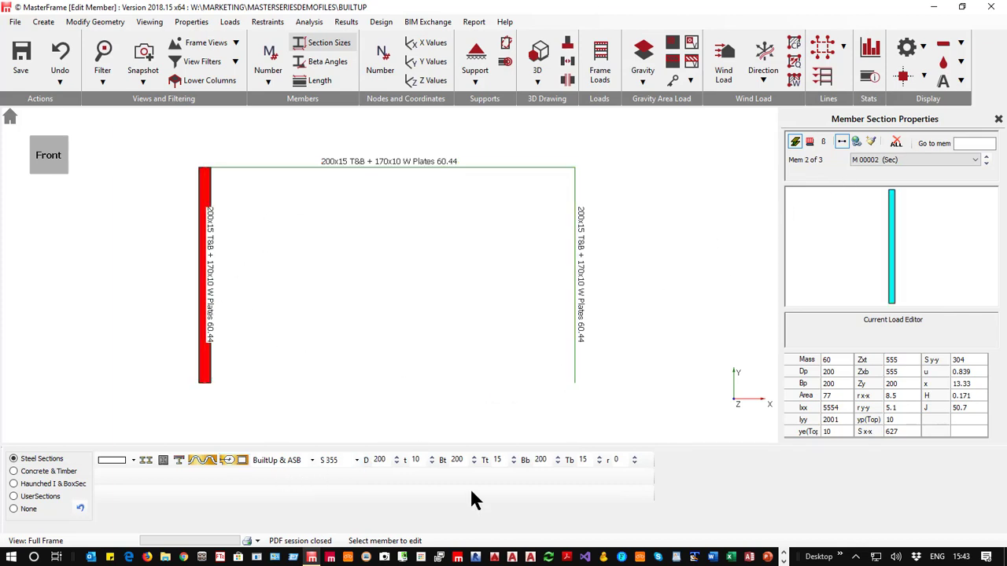
left_click(240, 464)
left_click(381, 159)
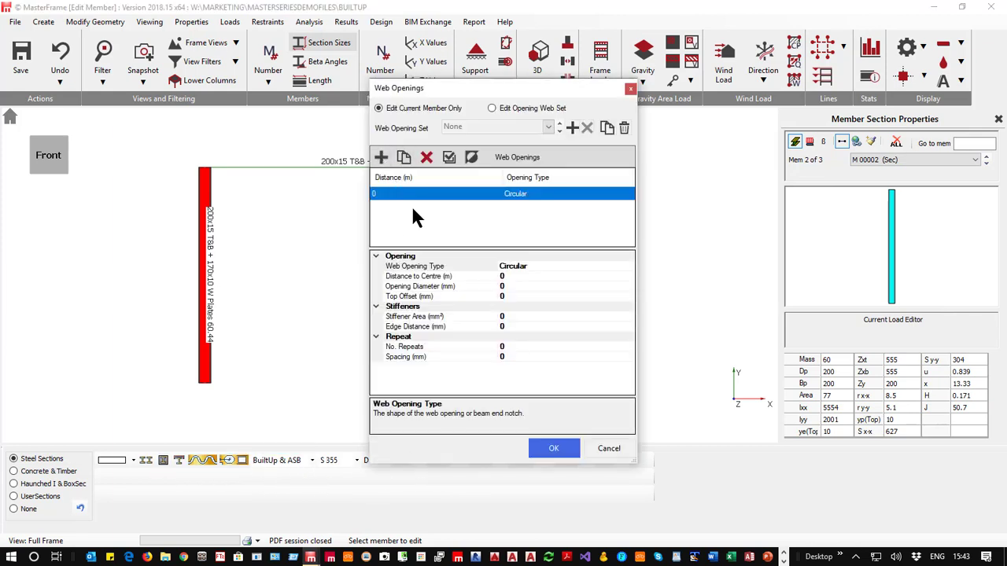
left_click(518, 265)
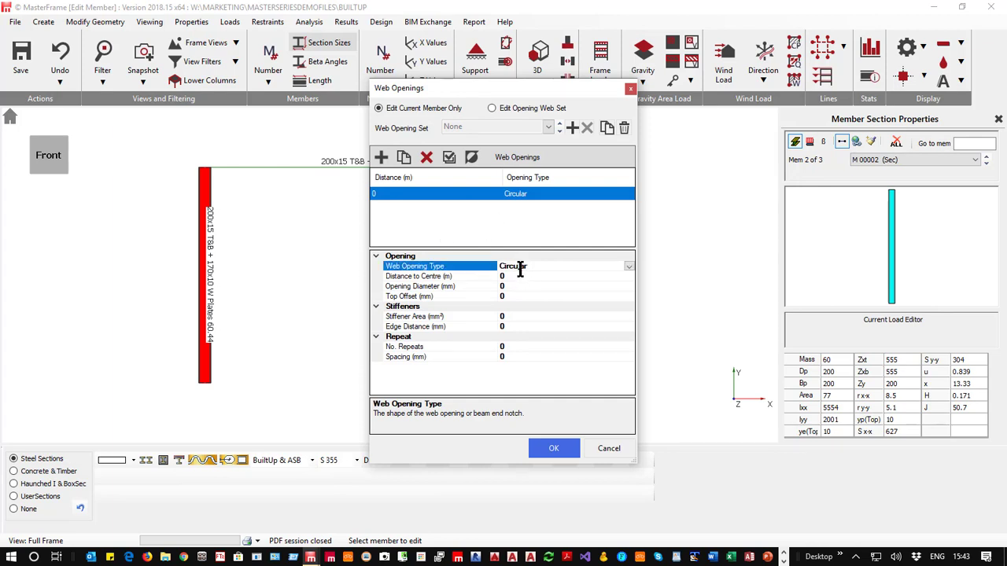
left_click(629, 267)
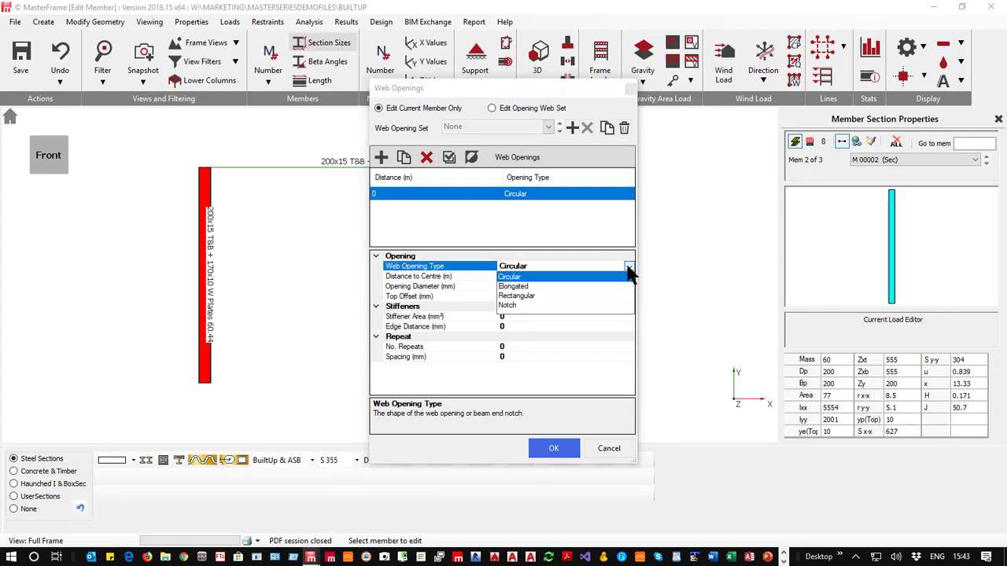
left_click(532, 286)
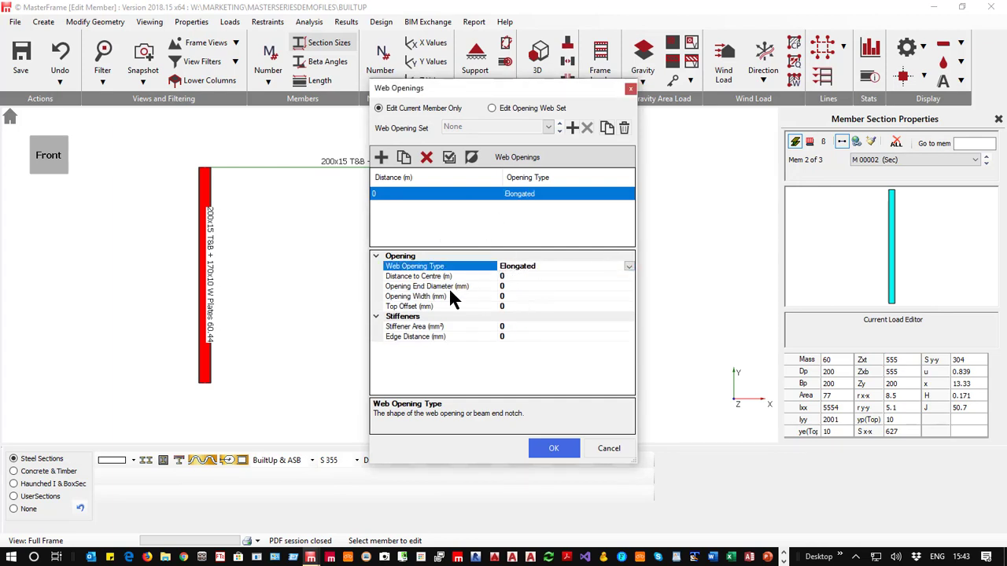
- Place the opening 1 m from the end with 100 mm end diameter and 200 mm width
left_click(407, 277)
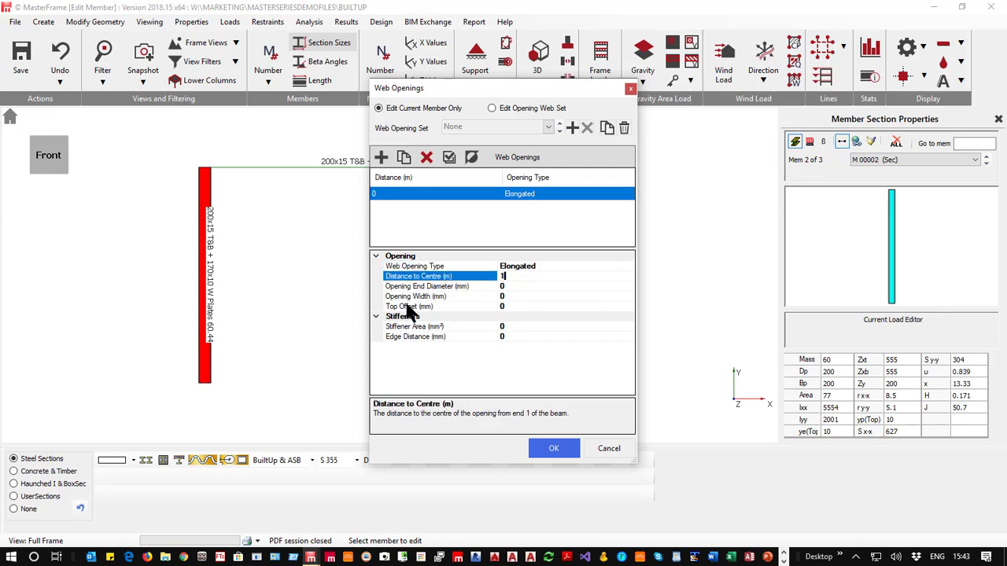
type("1")
left_click(405, 287)
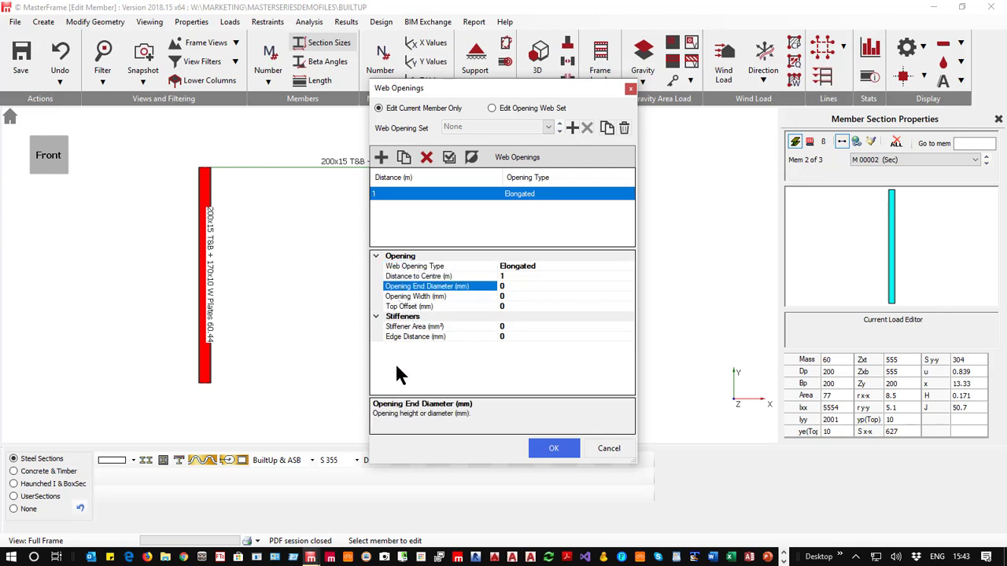
type("100")
left_click(408, 297)
type("200")
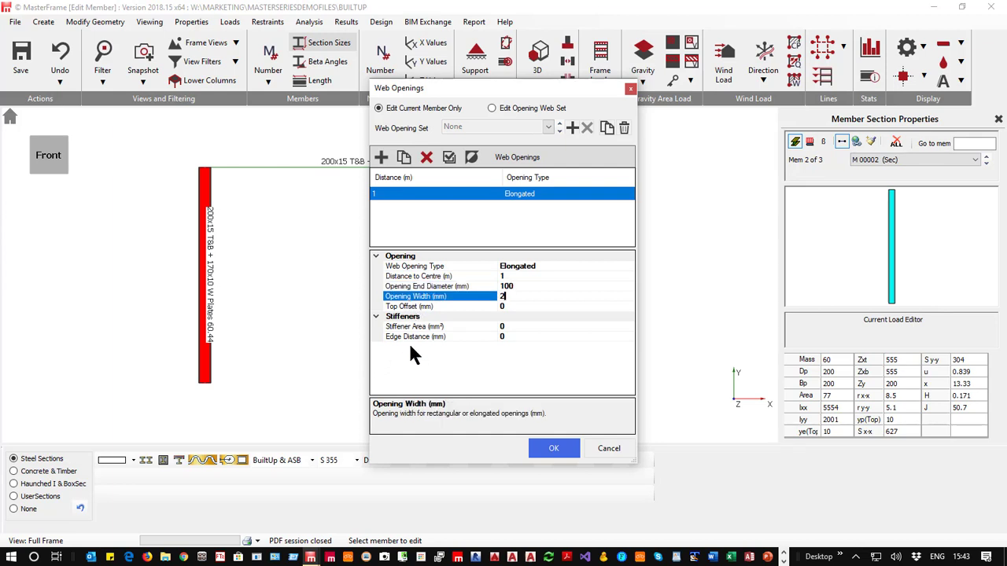
left_click(425, 306)
left_click(554, 449)
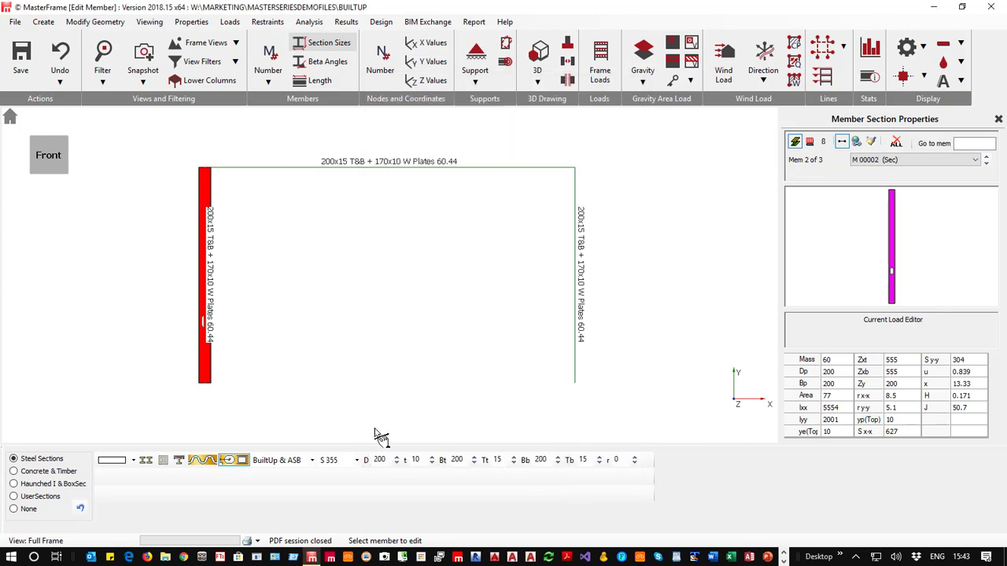
scroll(195, 335, "up", 5)
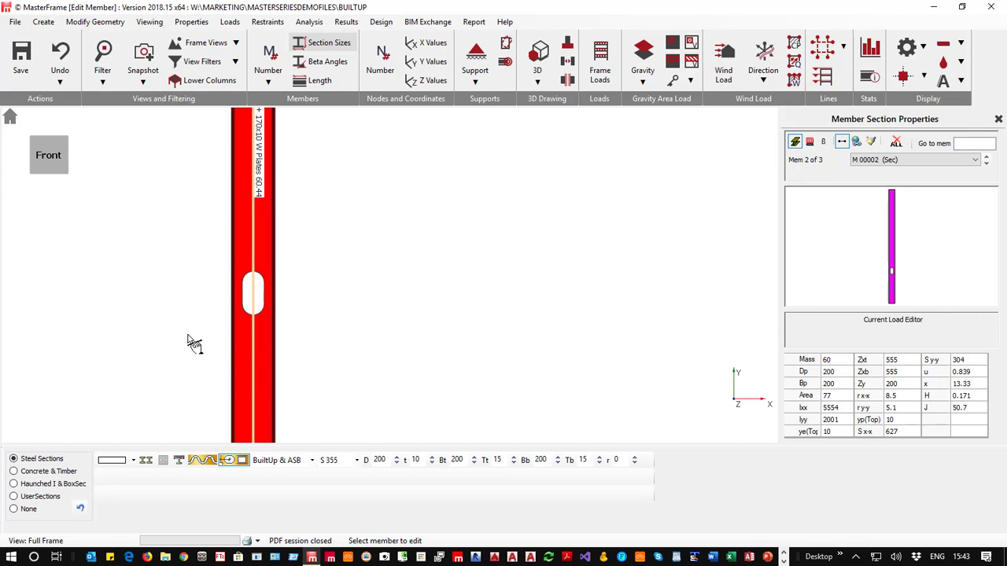
scroll(193, 346, "down", 5)
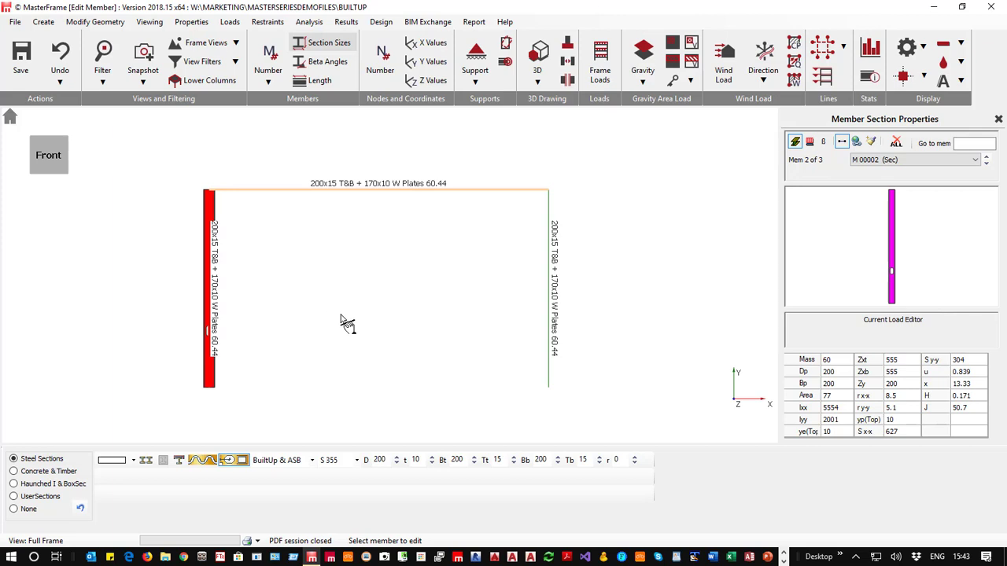
left_click(227, 461)
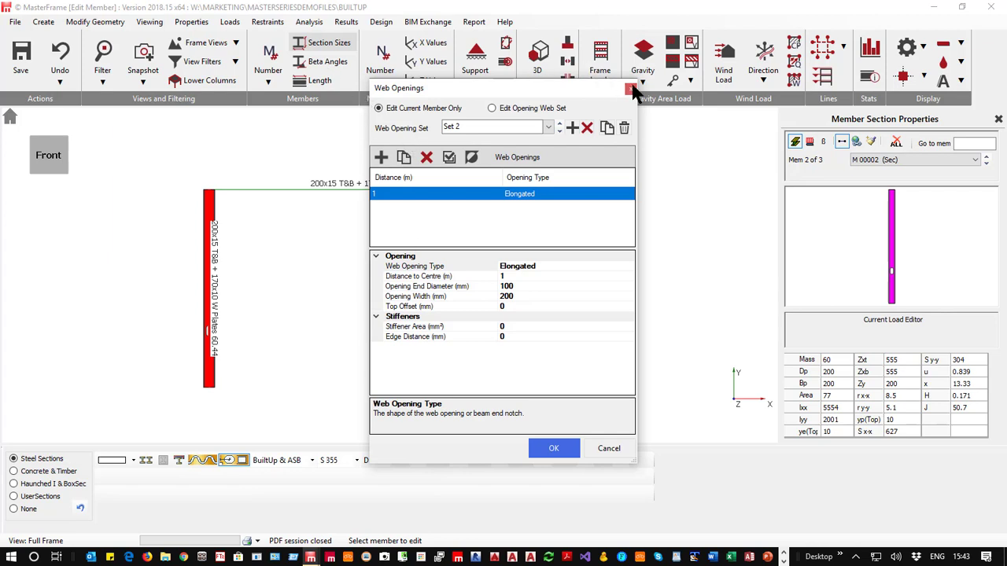
left_click(631, 89)
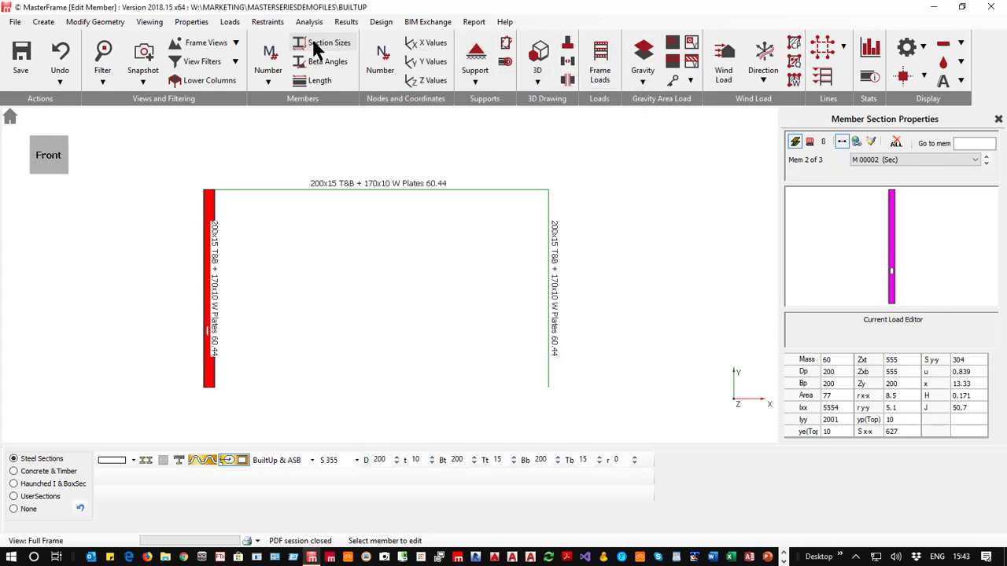
scroll(133, 314, "up", 2)
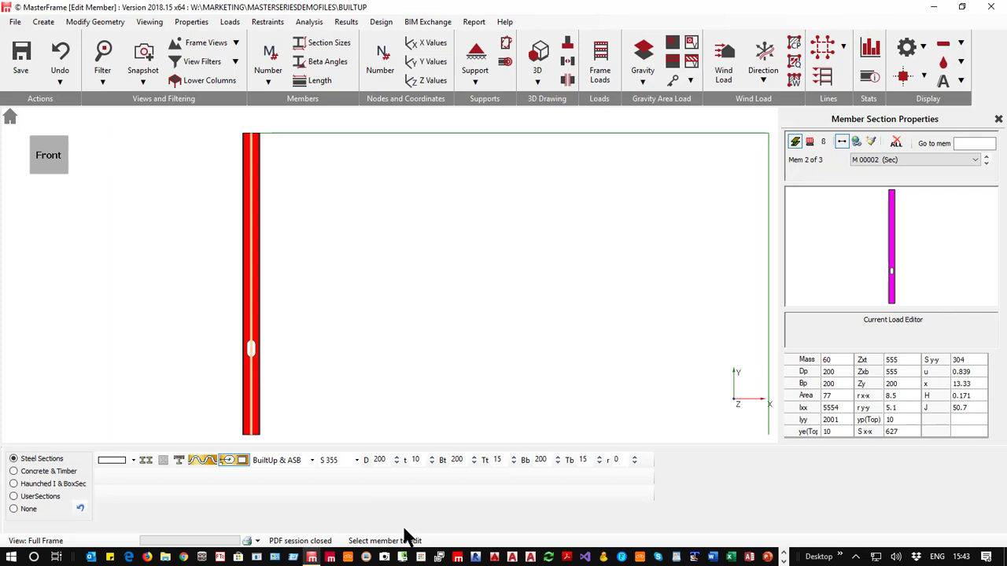
- Copy the left column's elongated opening and set the copy's distance to centre to 2 m
left_click(227, 460)
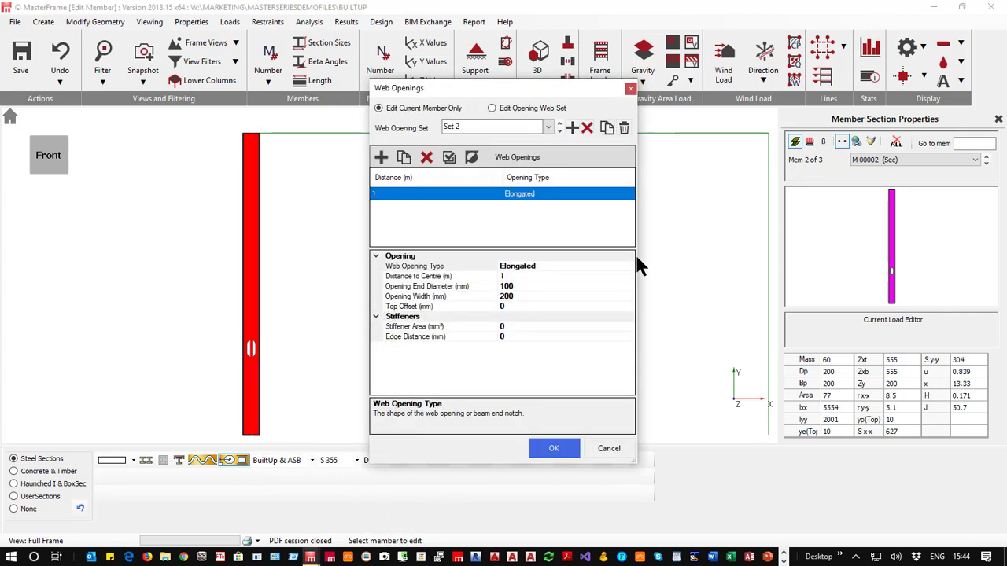
left_click(405, 157)
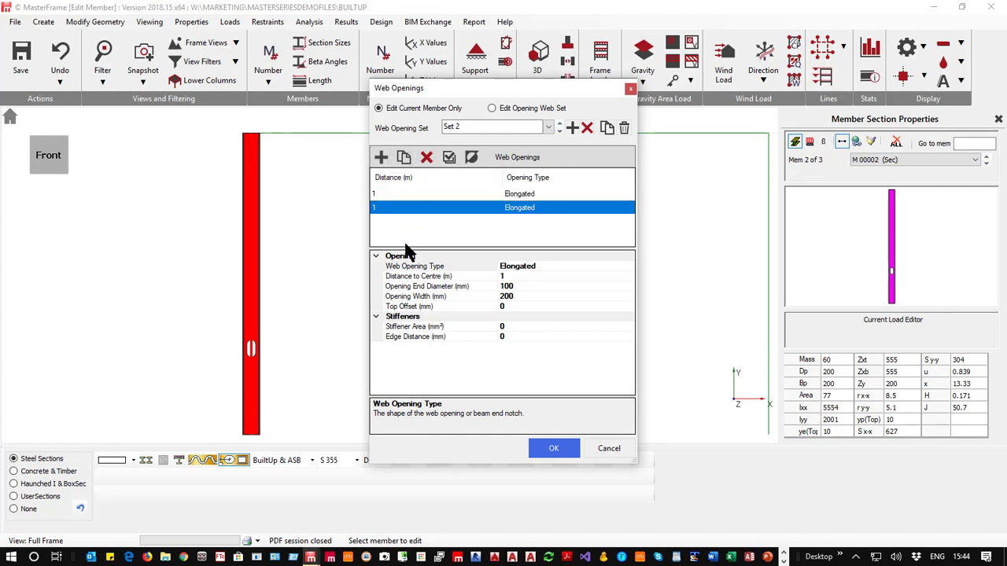
left_click(473, 276)
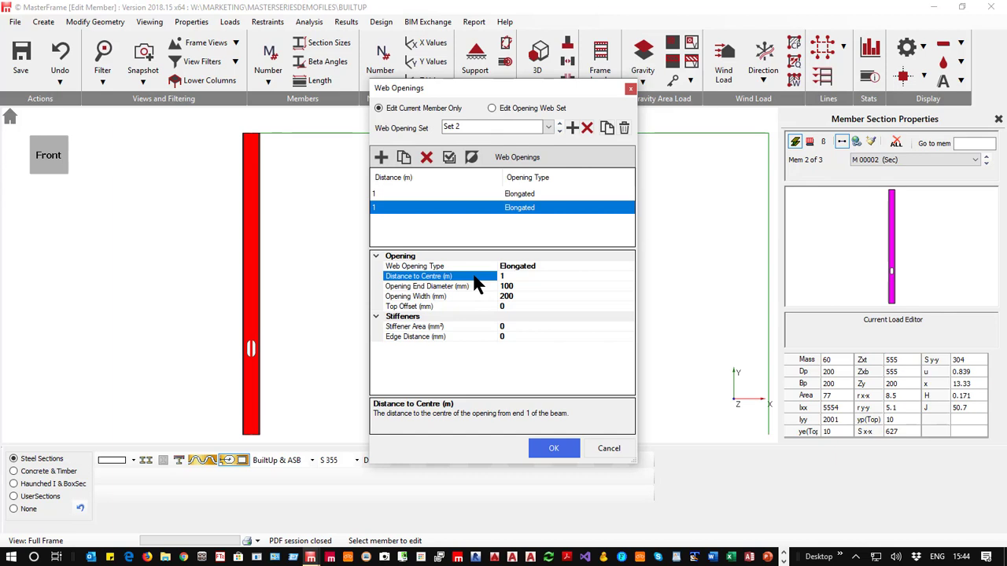
left_click(565, 448)
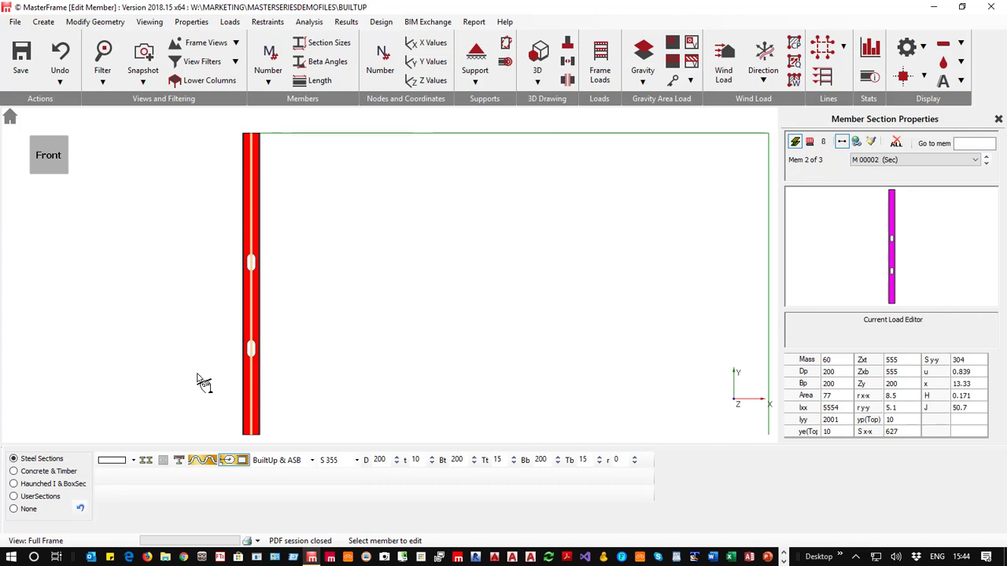